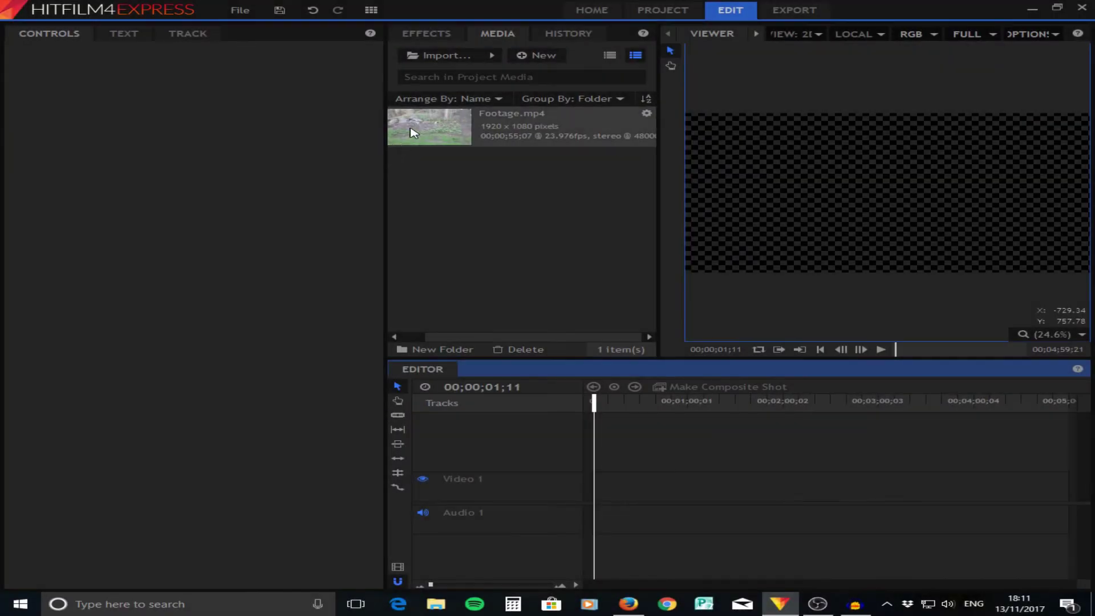
Place Footage.mp4 at the start of the timeline and convert the clip into a composite shot.
drag(413, 132, 596, 484)
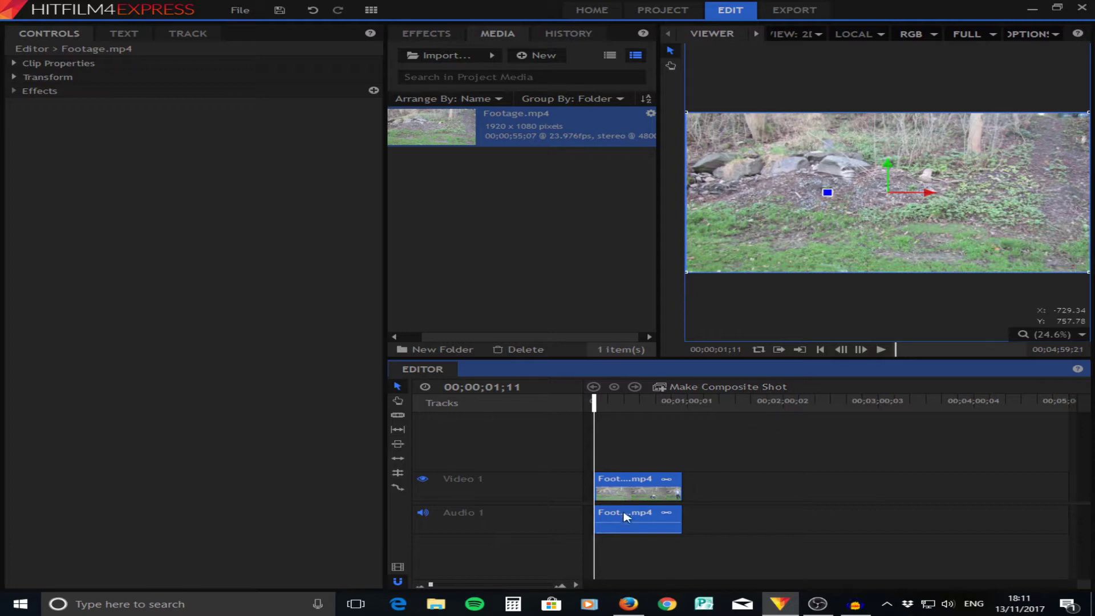
right_click(630, 489)
click(688, 404)
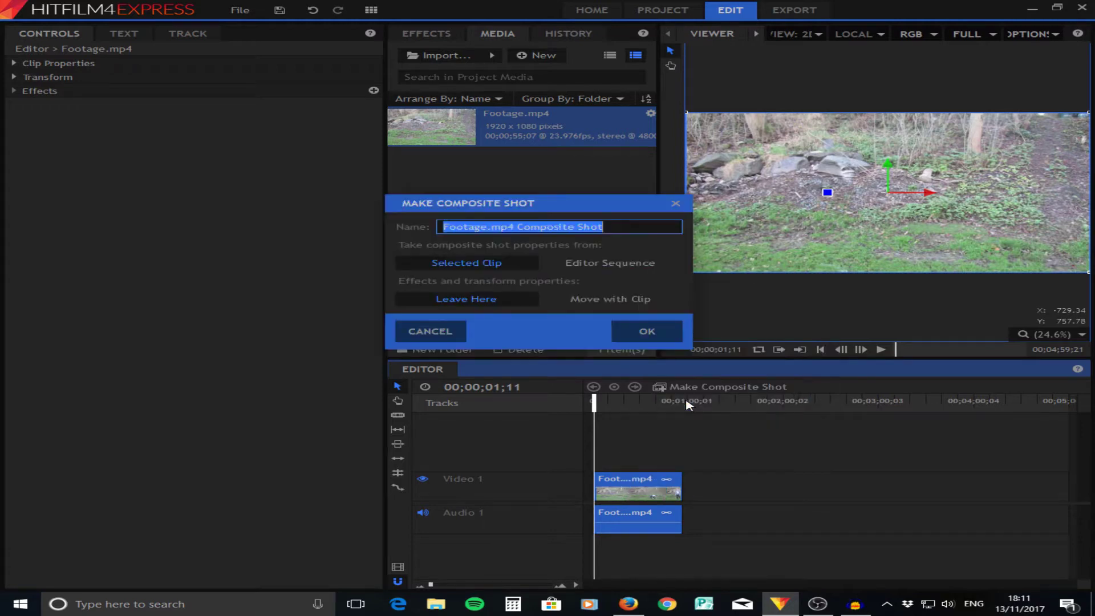
click(623, 339)
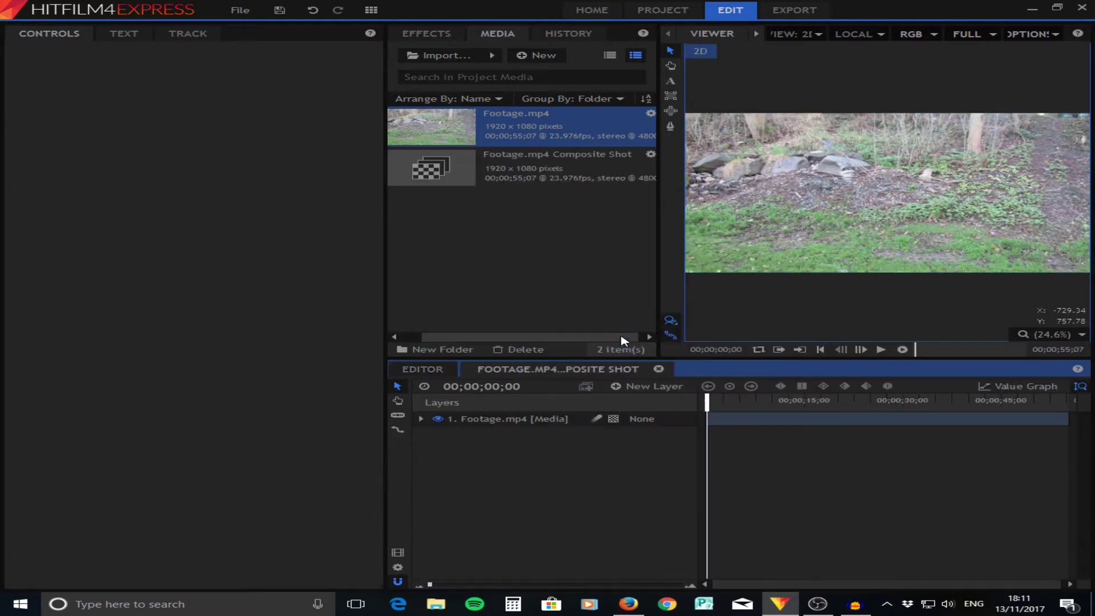
Trim the footage layer's start to 13;11 and slice it at 21;17.
click(528, 422)
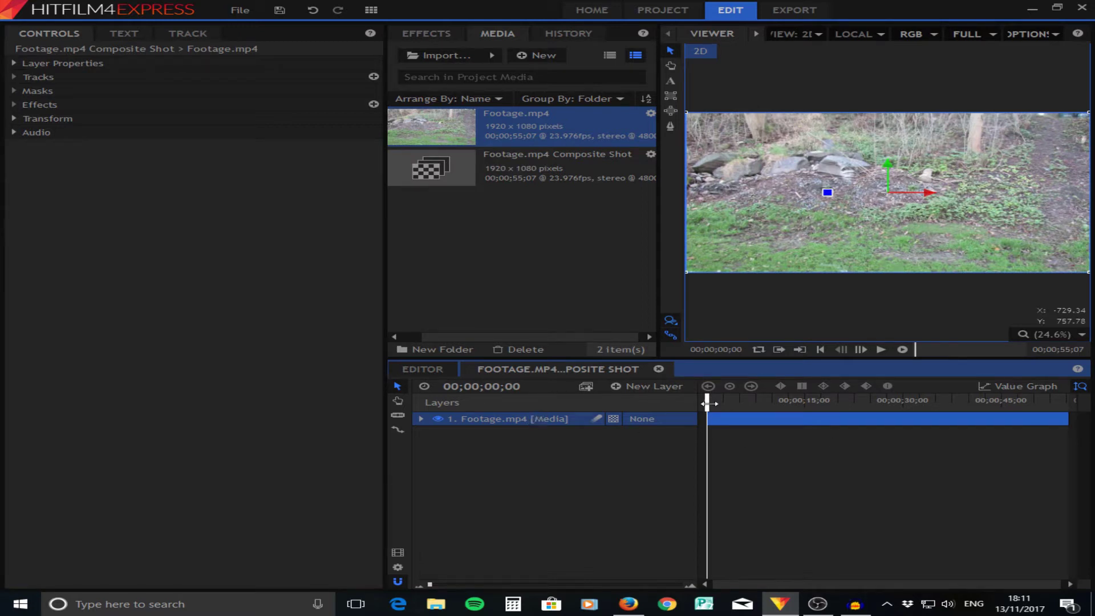
drag(707, 404, 794, 432)
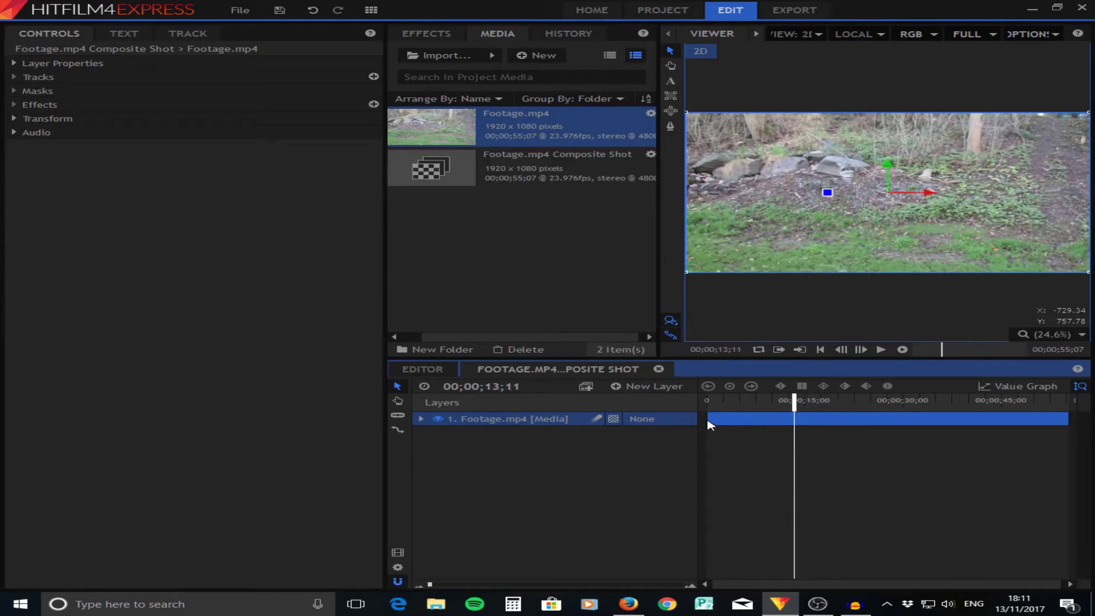
drag(704, 419, 848, 404)
key(c)
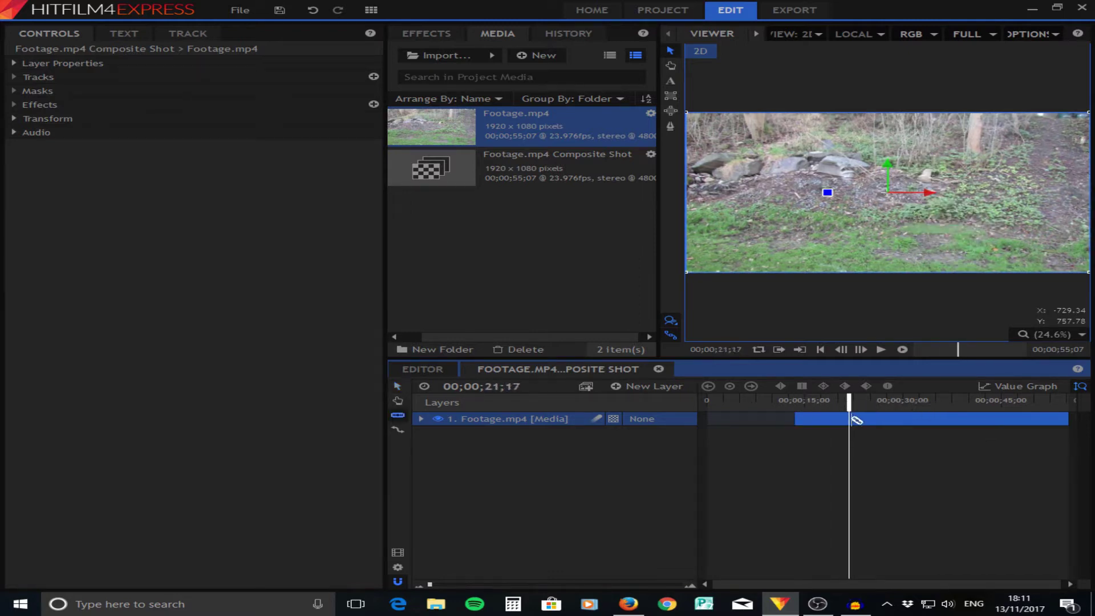
click(855, 420)
key(v)
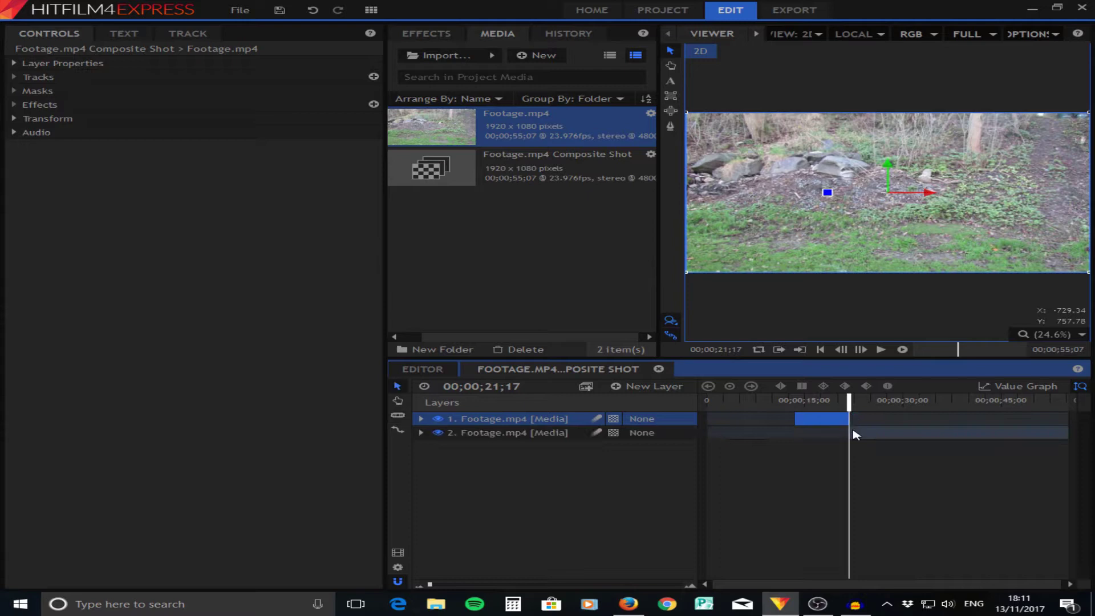
Rename the first layer to 'frozen'.
right_click(551, 421)
click(585, 378)
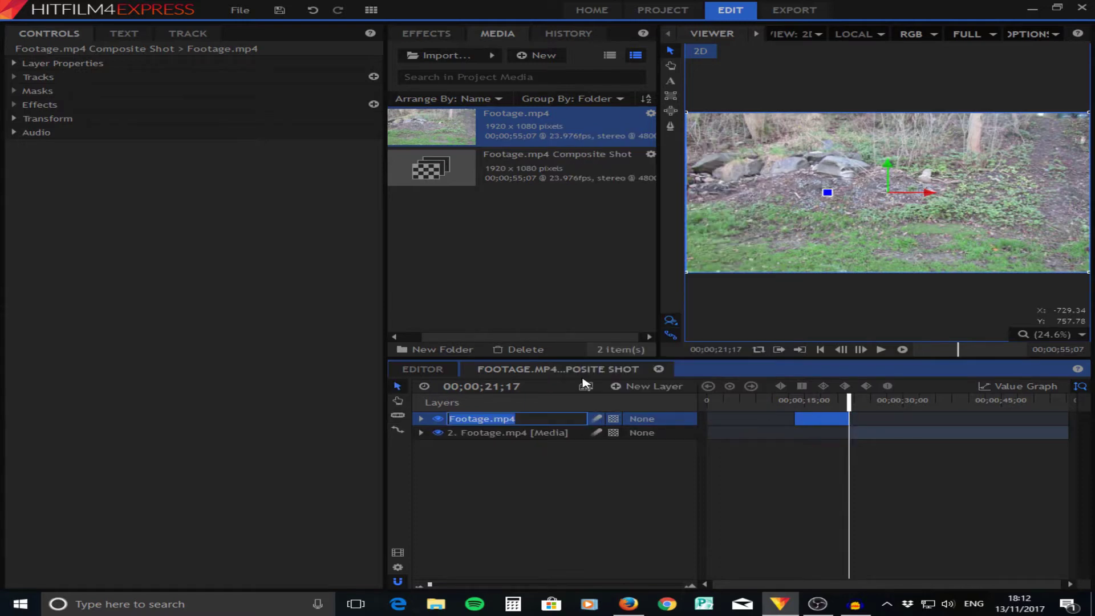
key(BackSpace)
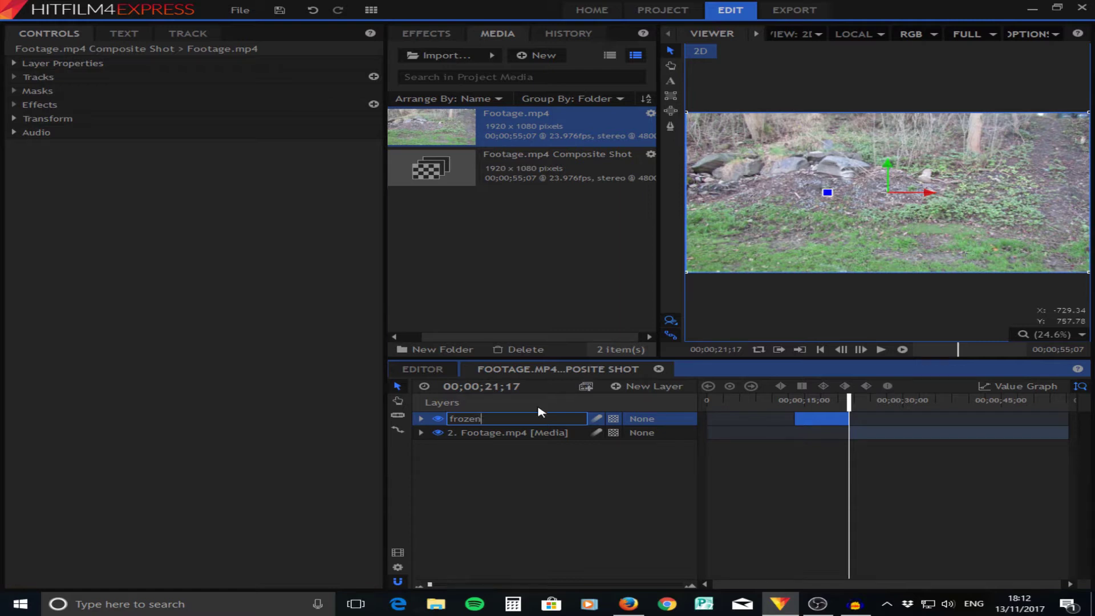
click(9, 444)
Move the footage clip earlier and nudge the frozen clip later on the timeline.
drag(888, 437, 741, 440)
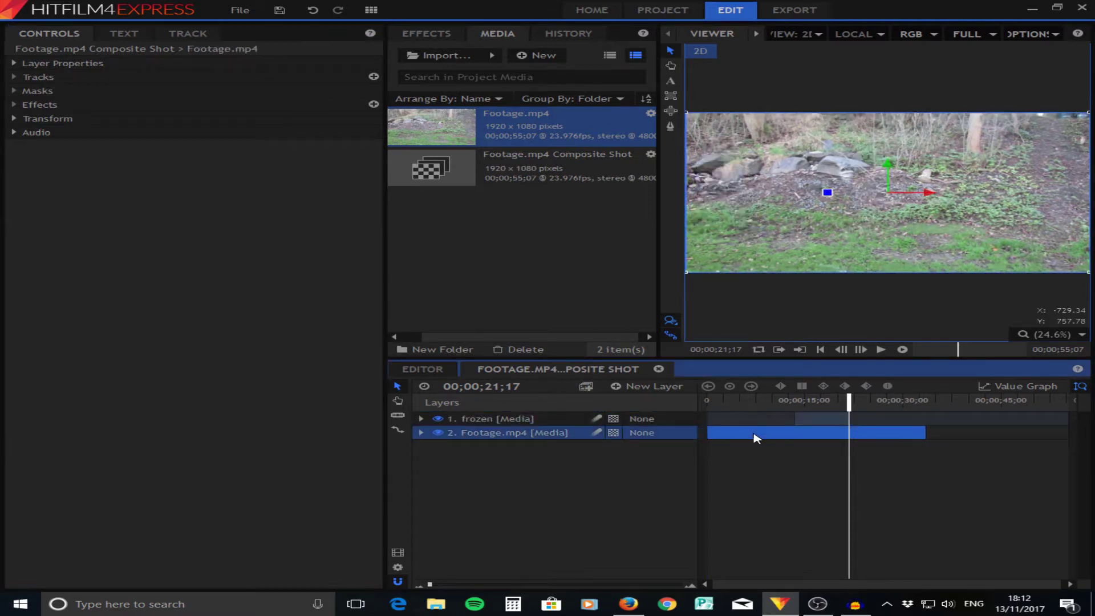
click(849, 402)
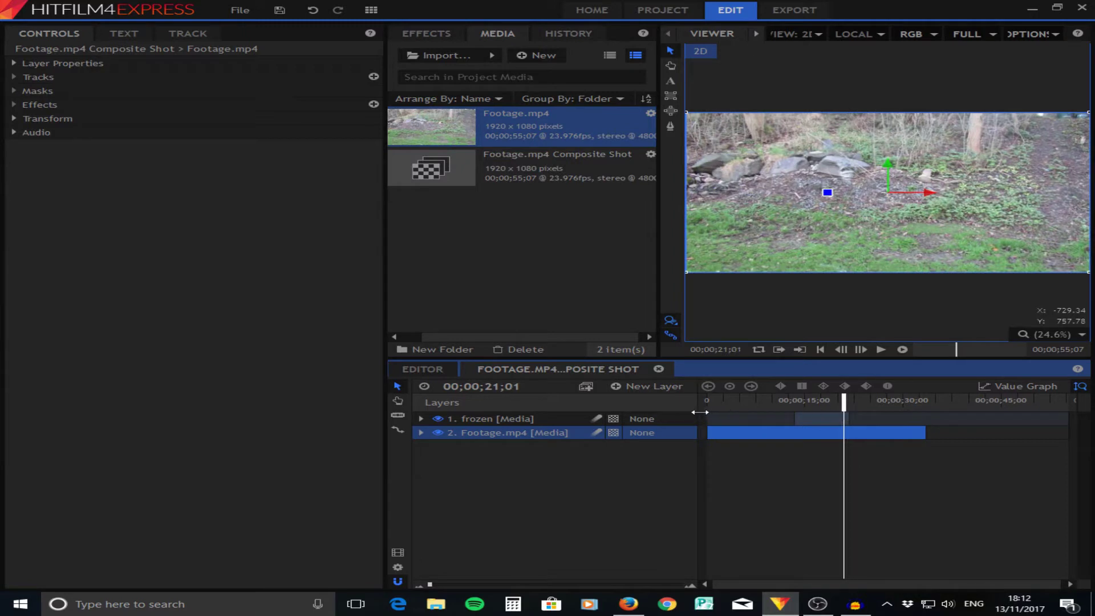
drag(701, 402, 732, 402)
click(854, 422)
drag(854, 425, 855, 417)
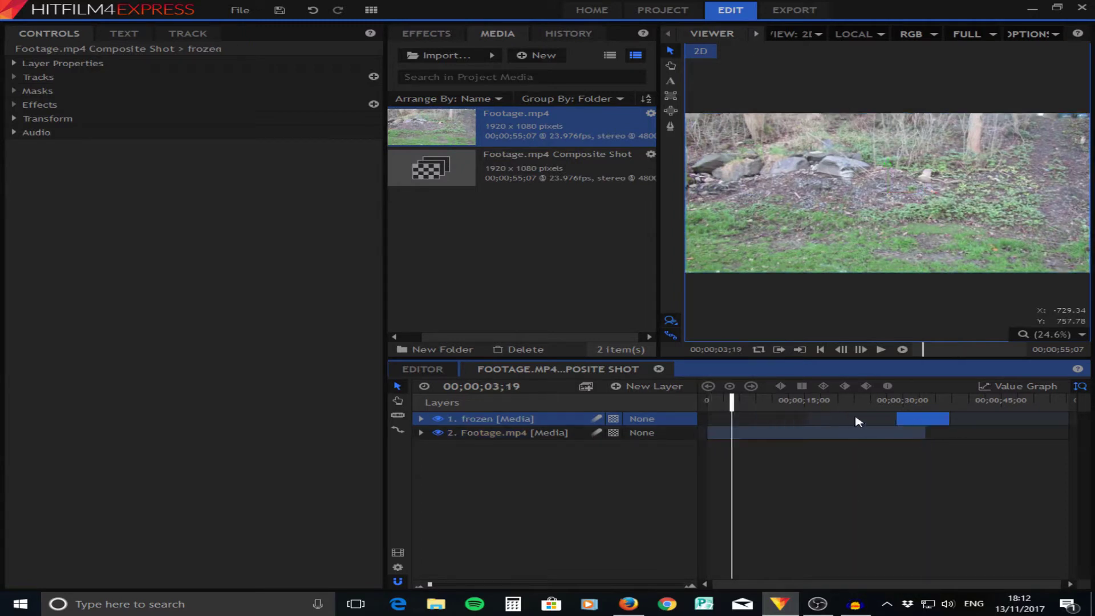
Shorten the footage clip to 17;12 and move the frozen clip to the composite's start.
drag(740, 406, 820, 409)
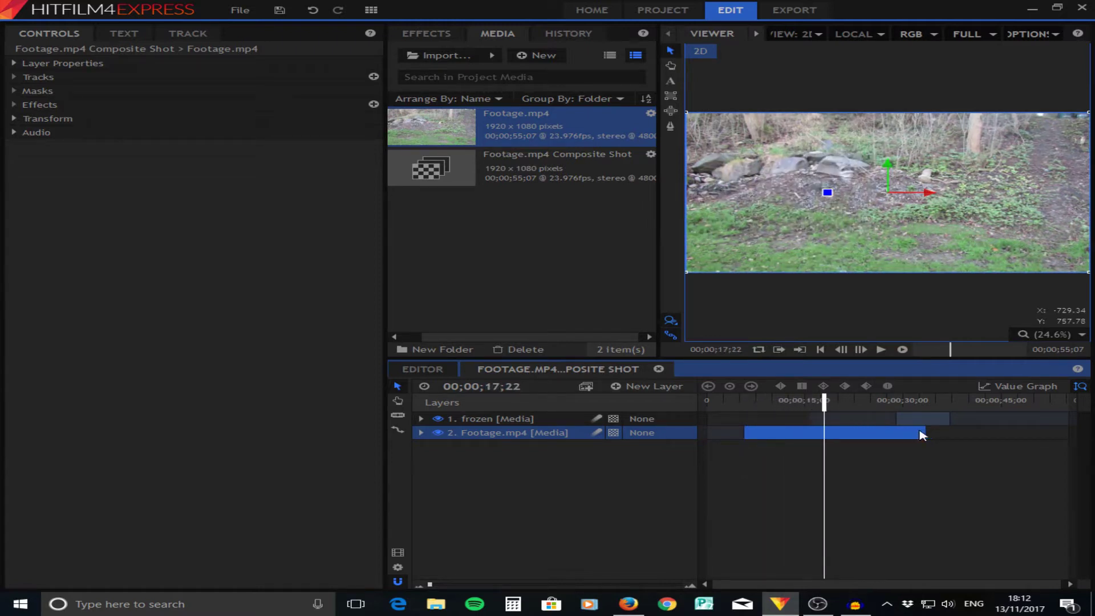
drag(925, 433, 824, 432)
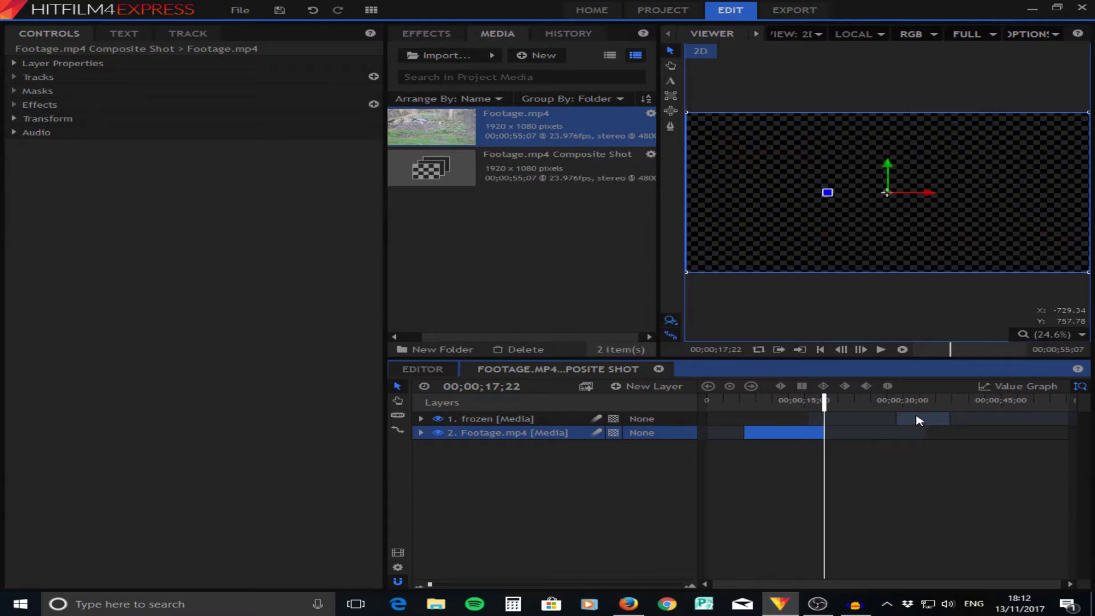
drag(918, 421, 729, 420)
drag(824, 400, 730, 427)
Preview the composite to find the freeze point and zoom the timeline to single frames.
key(space)
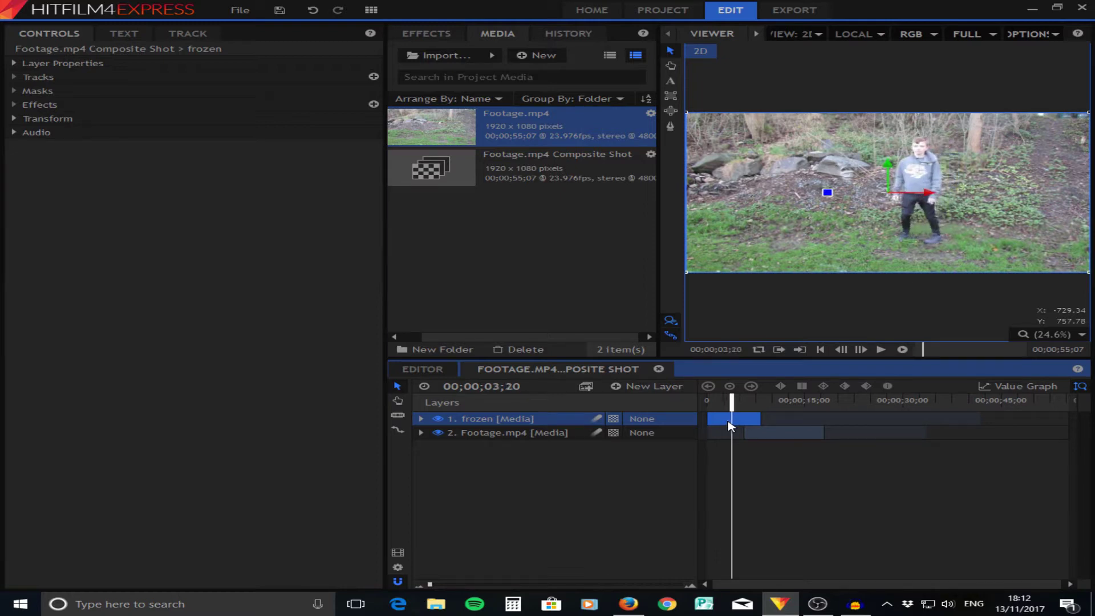
key(j)
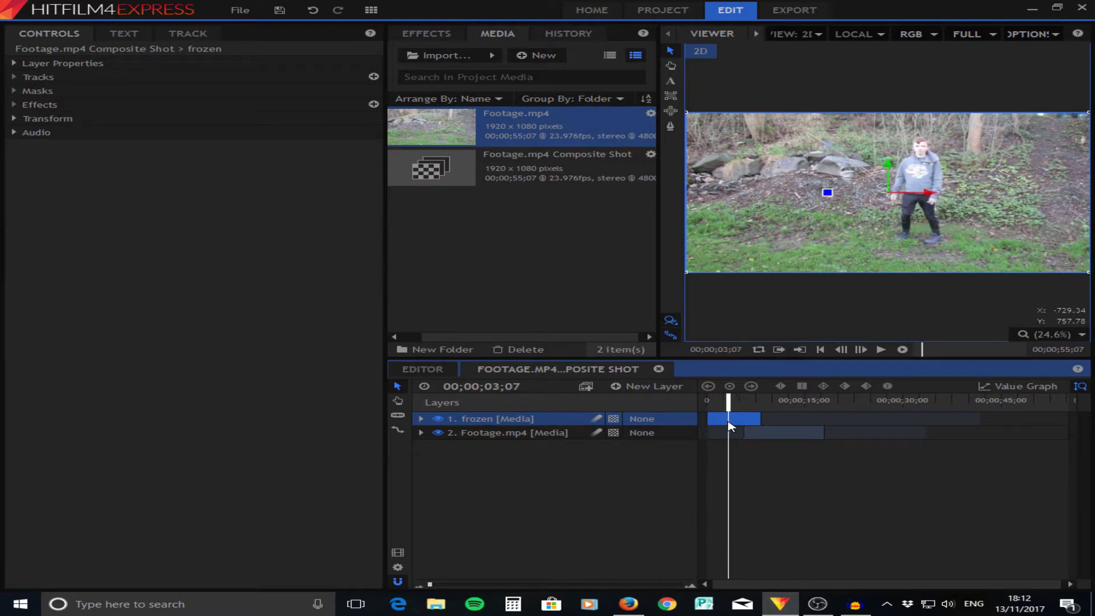
key(l)
click(452, 583)
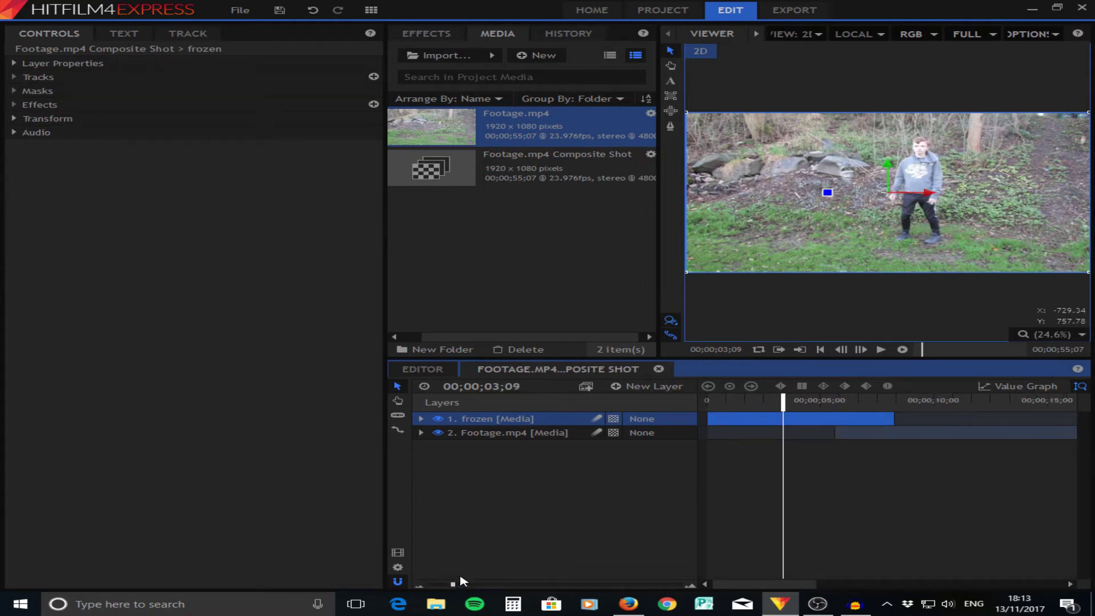
drag(510, 582, 571, 576)
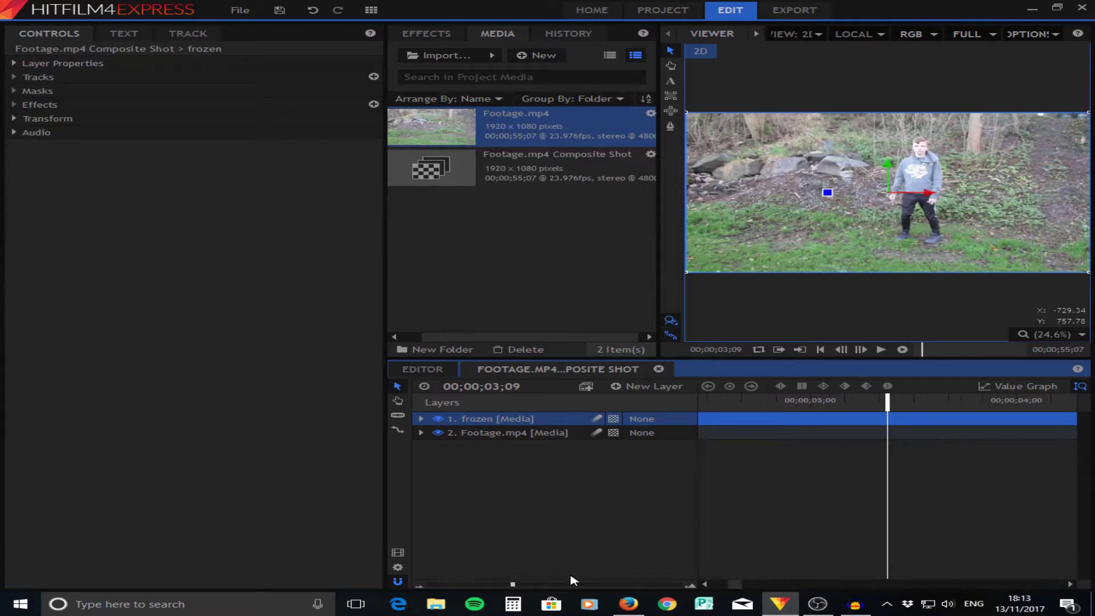
Slice the frozen clip at 03;09 and 03;10 to isolate a single frame.
key(c)
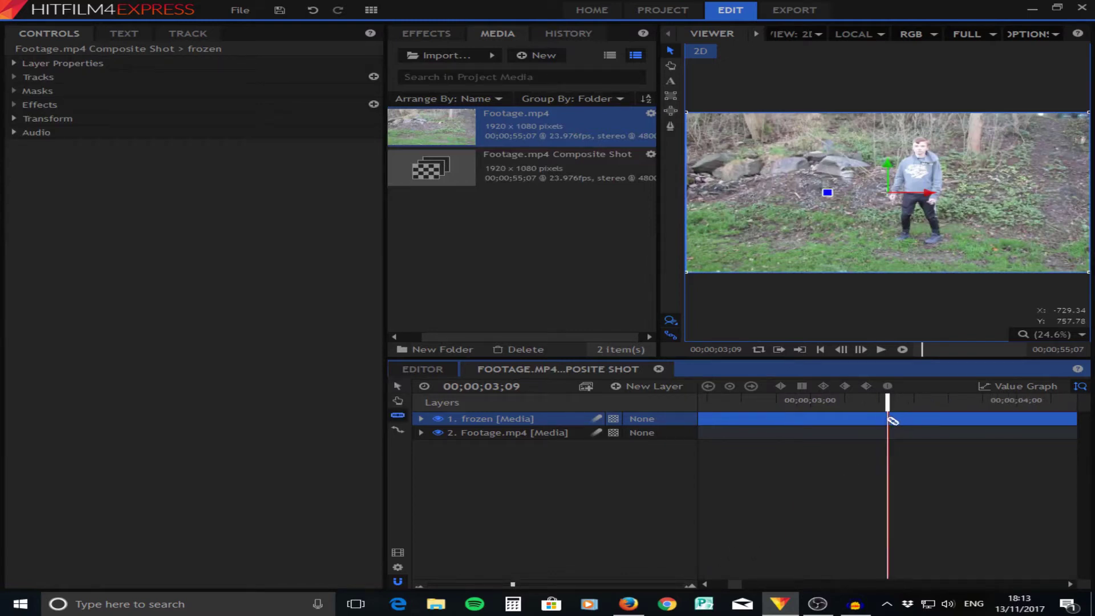
click(889, 419)
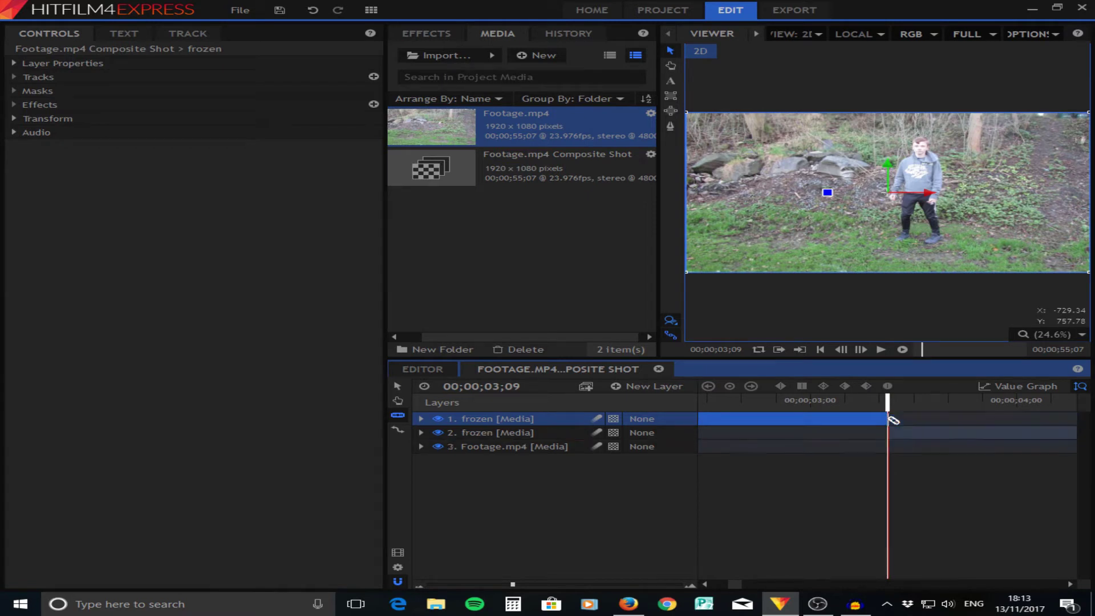
click(856, 354)
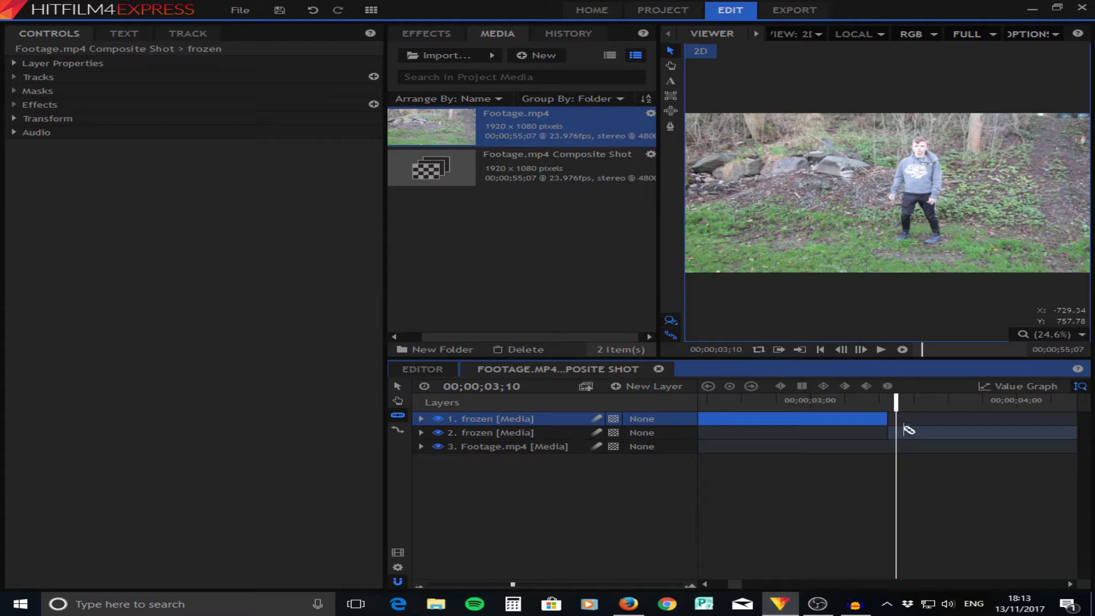
click(904, 433)
click(449, 584)
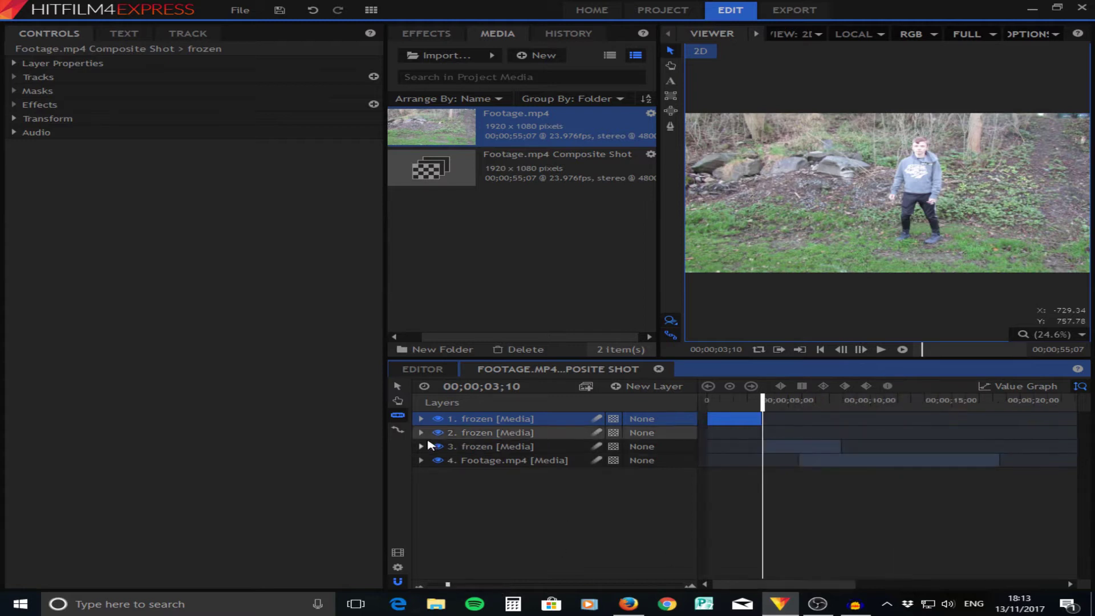
Rate-stretch the single-frame frozen layer into a roughly four-second hold.
click(399, 430)
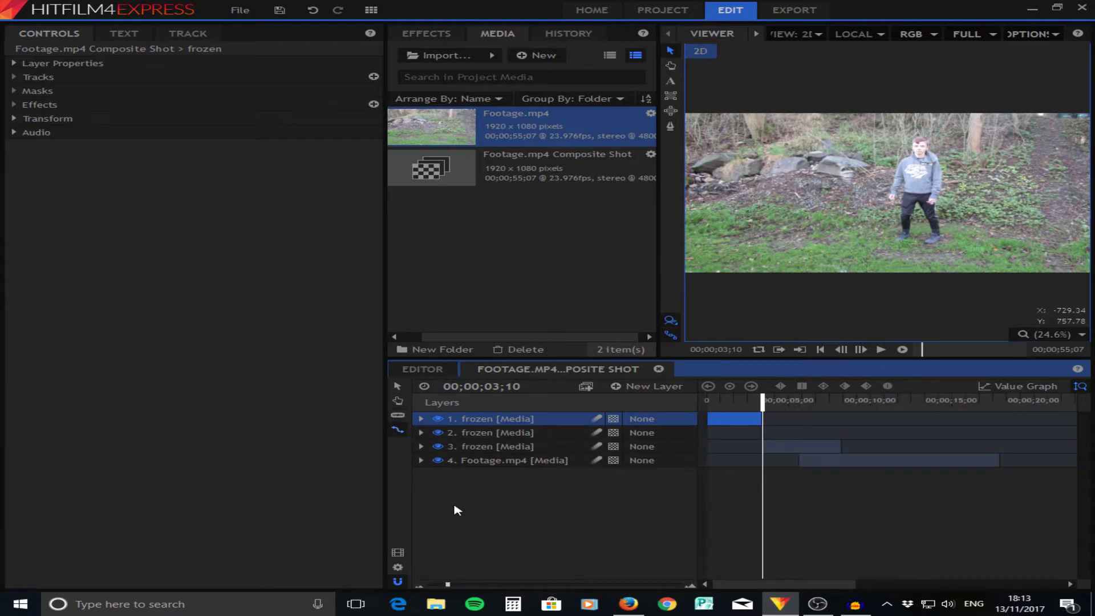
click(480, 583)
click(888, 434)
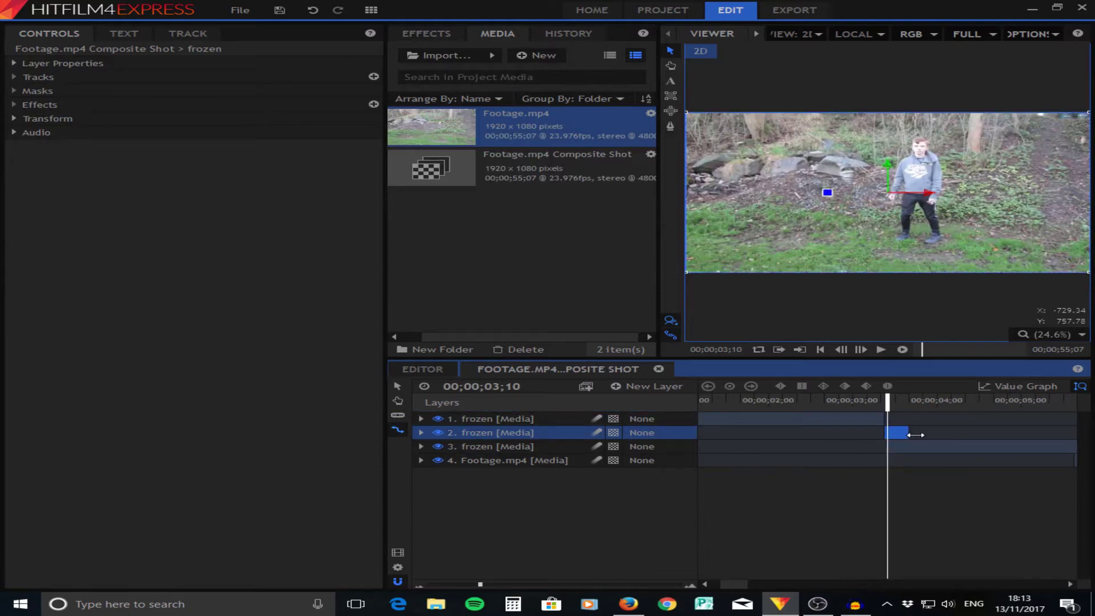
drag(480, 583, 464, 584)
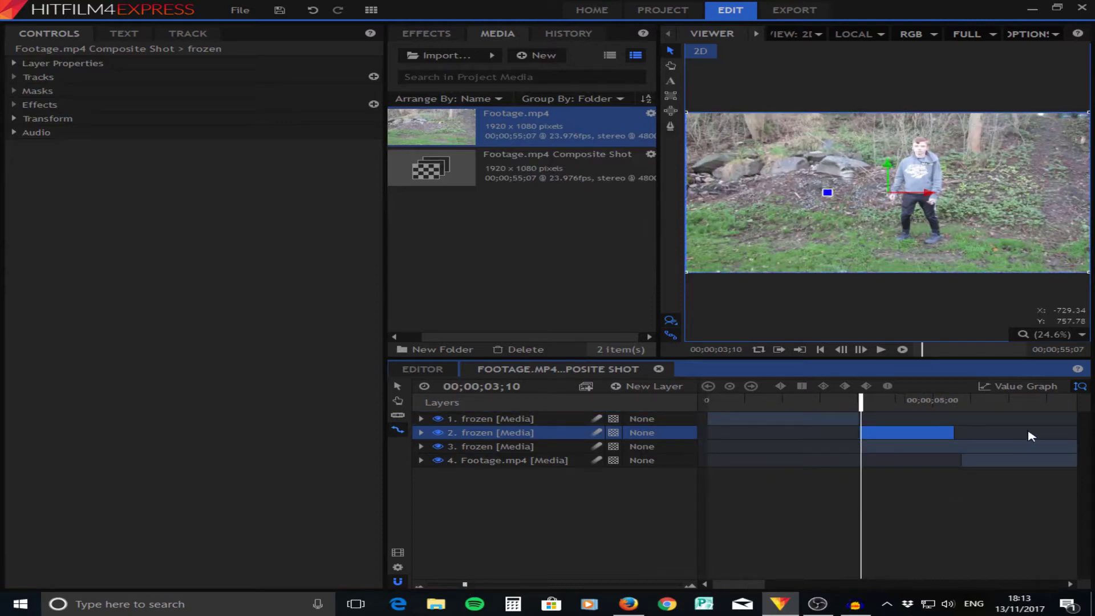
drag(464, 585, 454, 584)
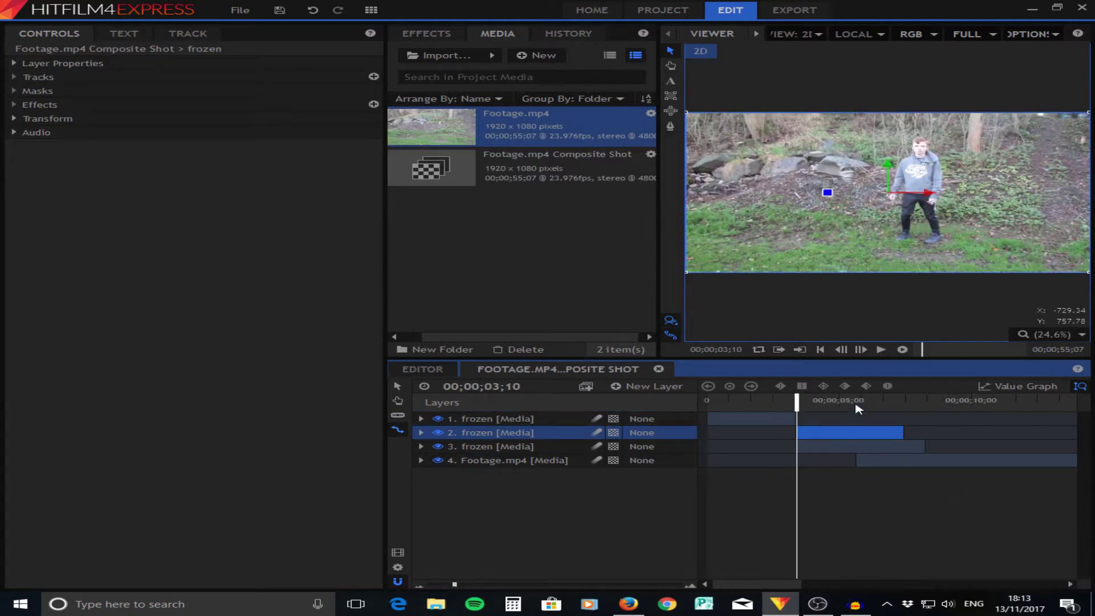
mouse_move(801, 401)
mouse_down()
mouse_move(850, 408)
mouse_move(816, 409)
mouse_up()
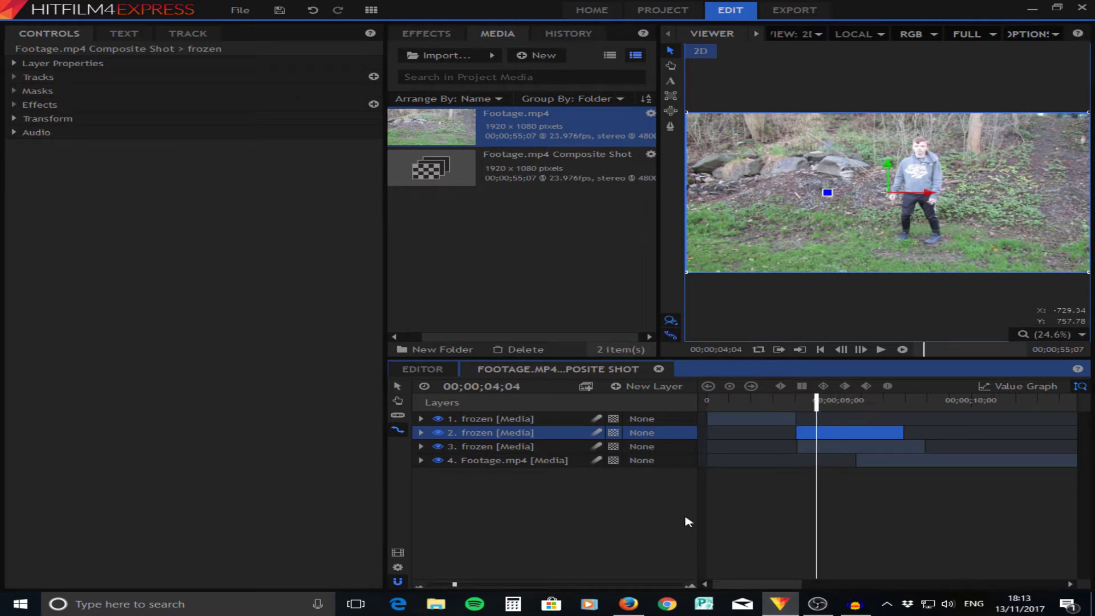
Move the third frozen clip and the walking footage to start after the hold.
click(398, 387)
mouse_move(811, 405)
mouse_down()
mouse_move(780, 408)
mouse_move(799, 408)
mouse_up()
drag(840, 448, 958, 449)
drag(803, 405, 851, 407)
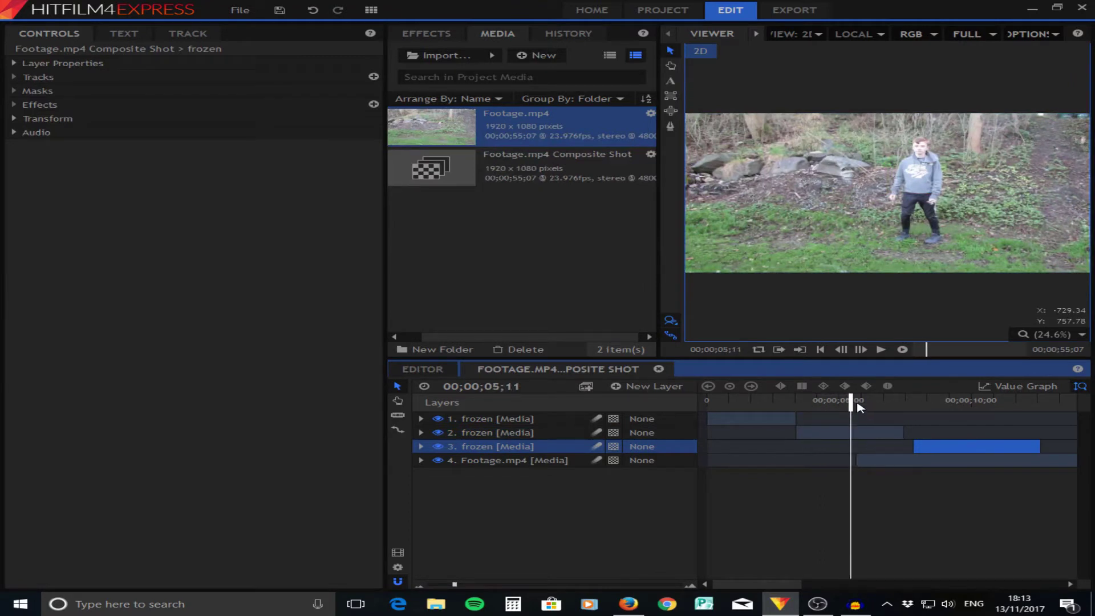
drag(900, 462, 947, 463)
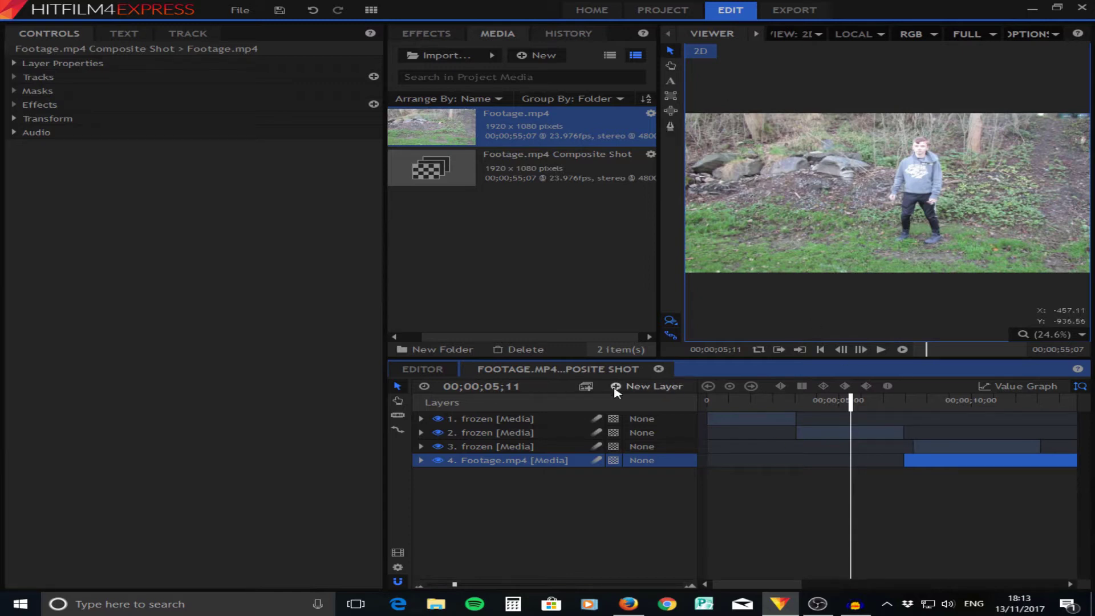
On the stretched frozen layer, start a mask with points beside the standing figure.
click(530, 432)
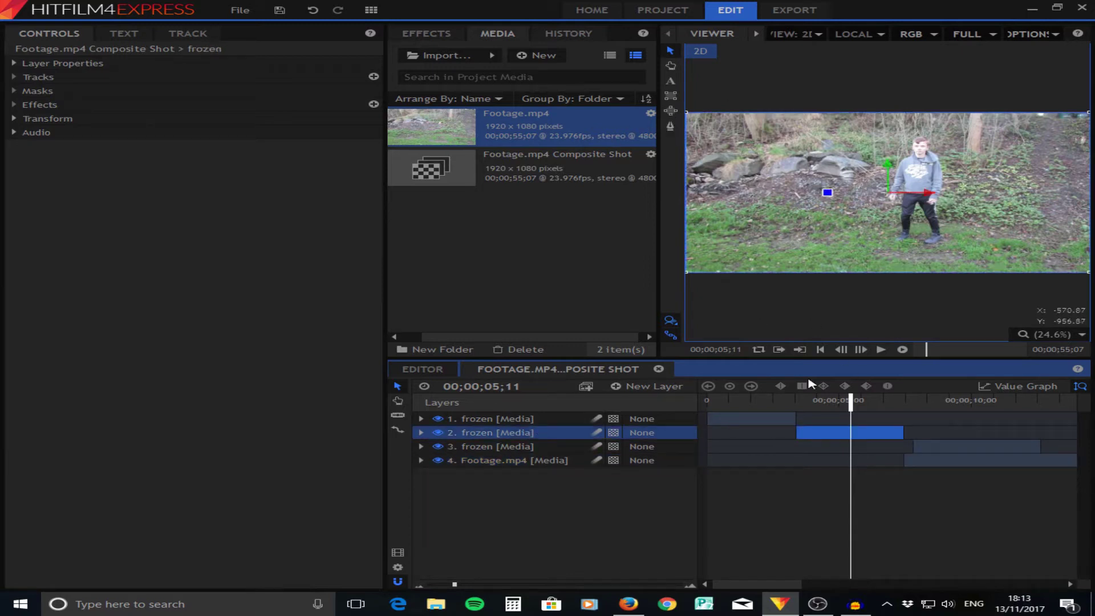
drag(860, 411, 797, 410)
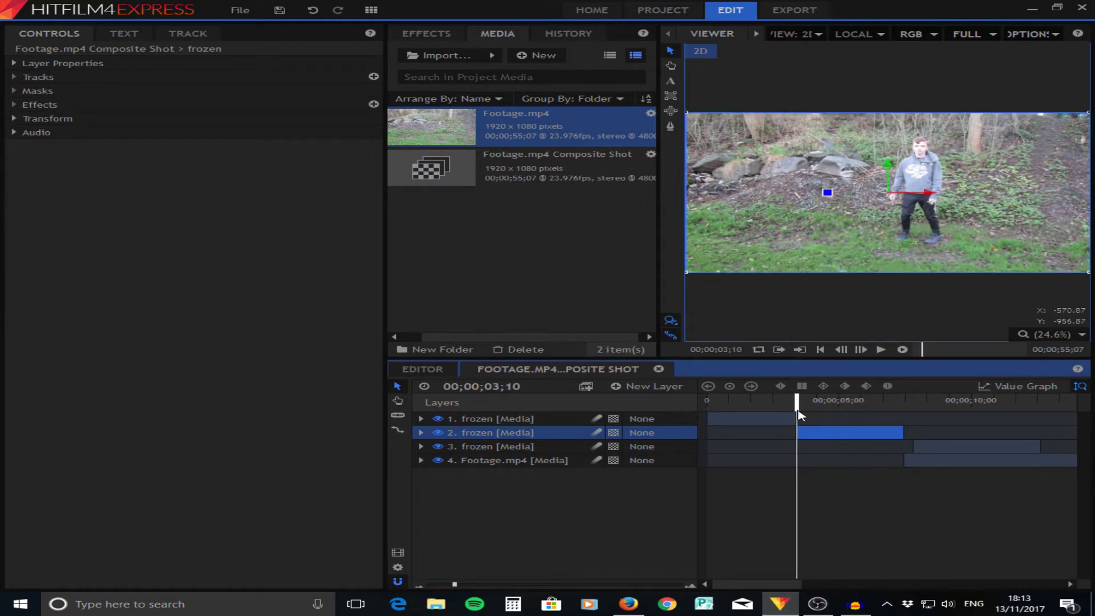
click(670, 127)
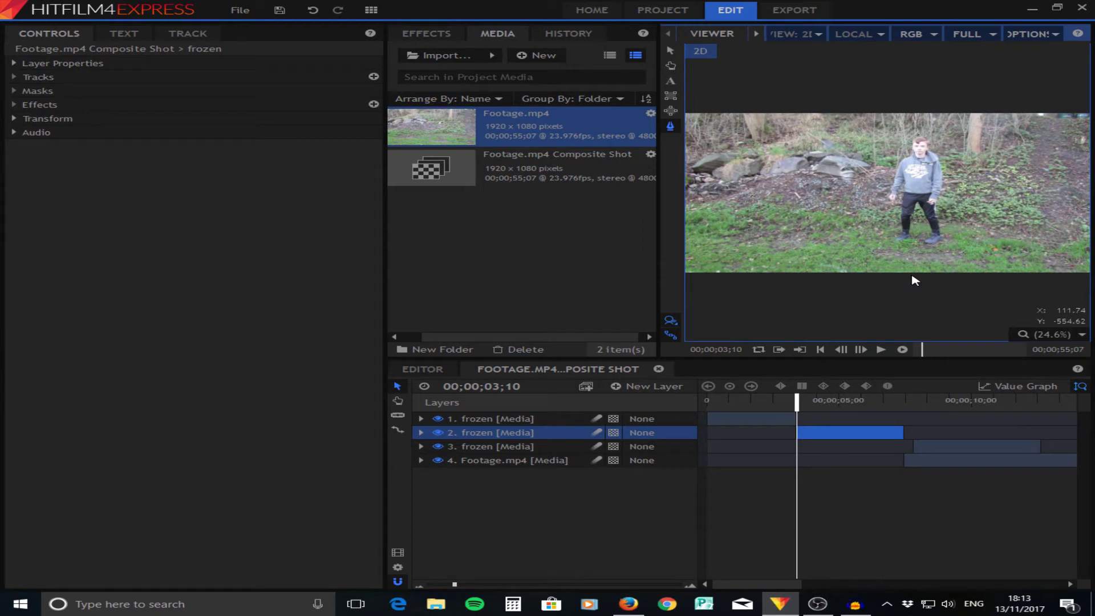
scroll(825, 304, up, 2)
scroll(865, 231, up, 2)
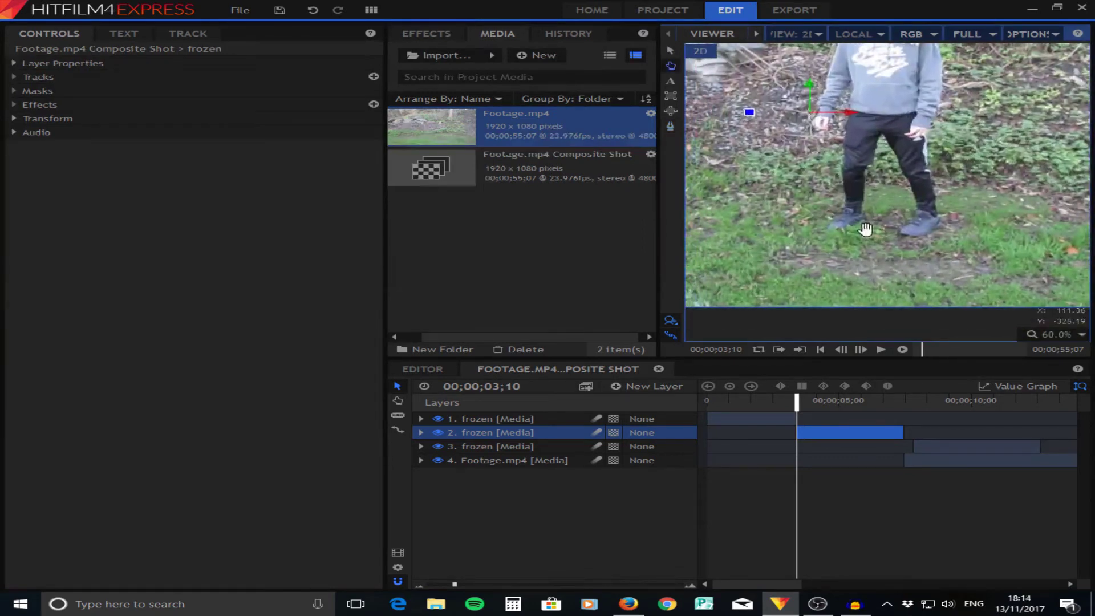
click(836, 317)
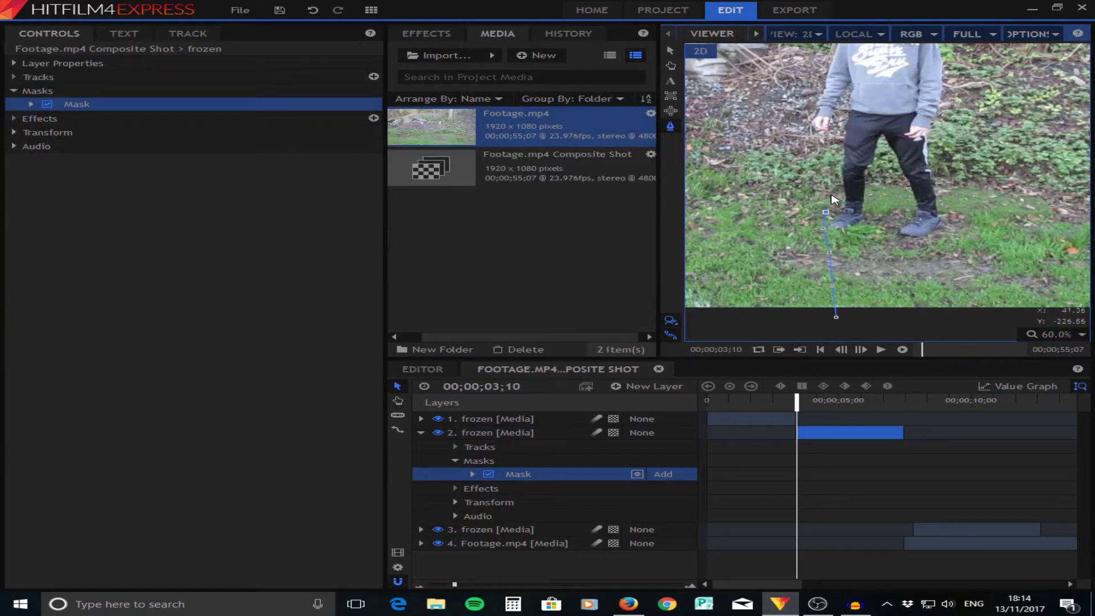
click(831, 156)
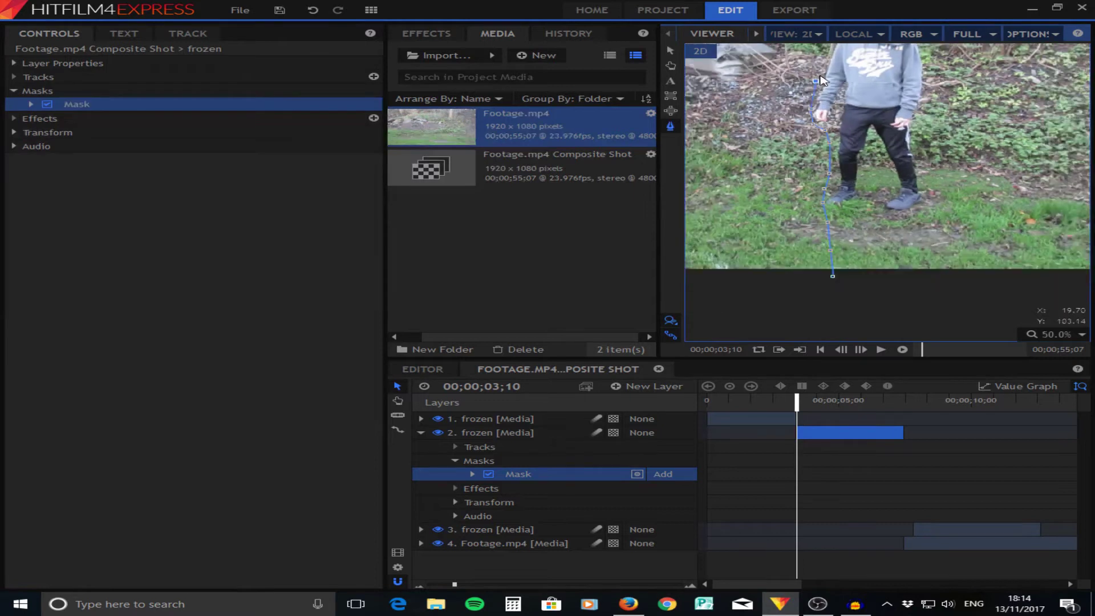
Extend the mask around the frame's right side, close it, and fit the frame in the viewer.
click(848, 184)
scroll(848, 183, down, 1)
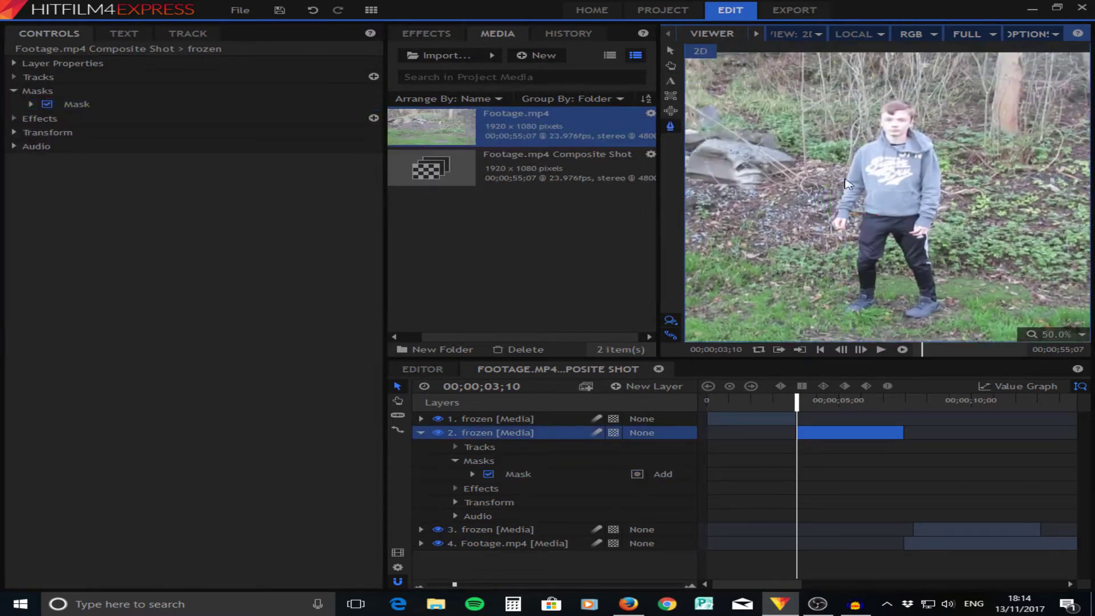
click(579, 474)
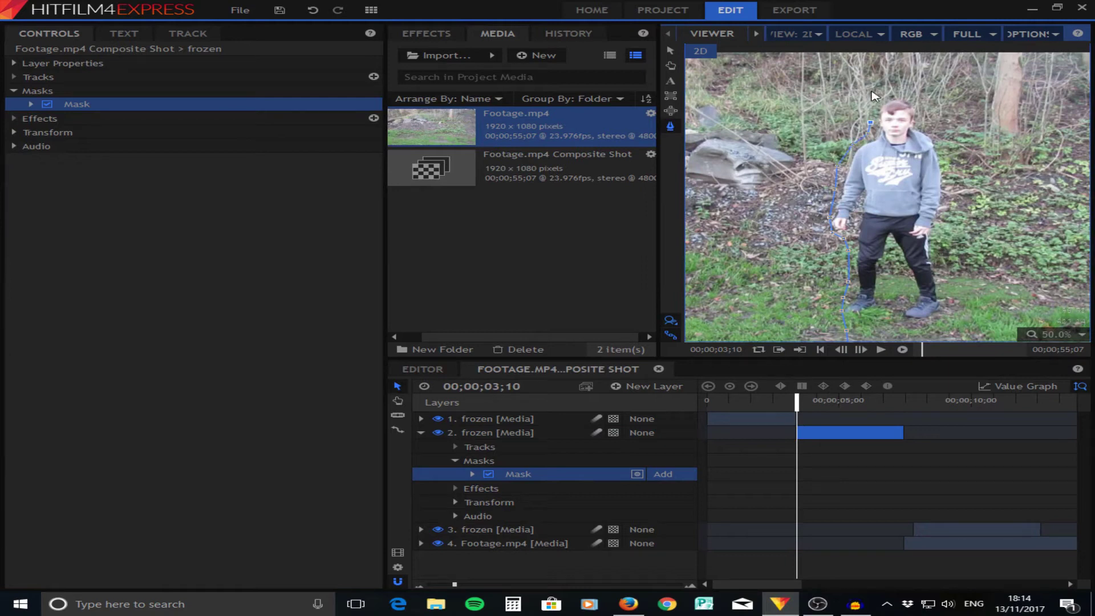
scroll(875, 54, down, 4)
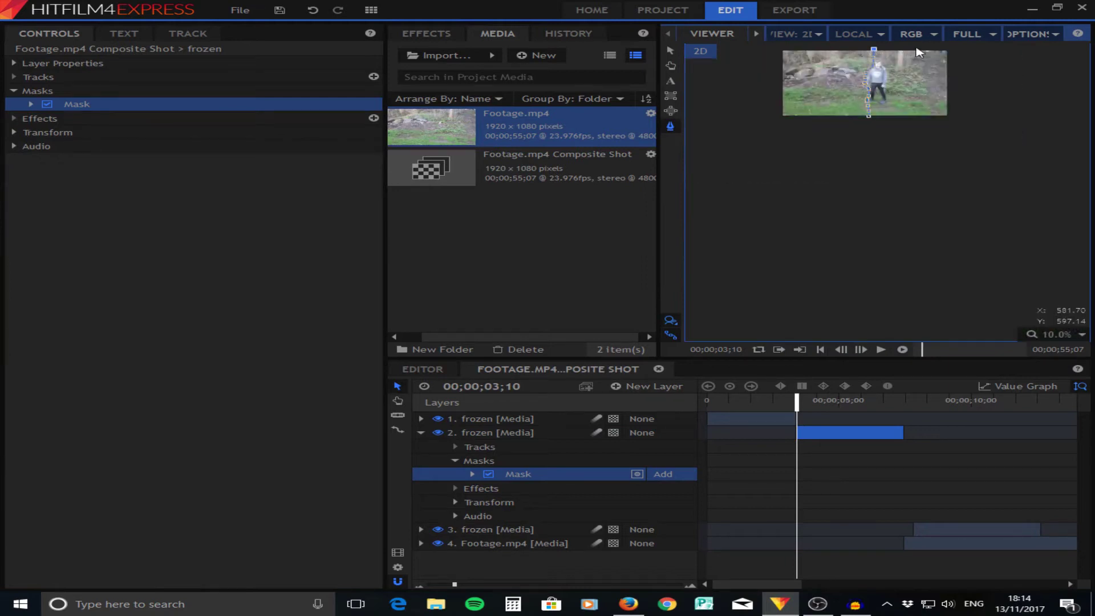
click(974, 44)
click(988, 96)
click(879, 146)
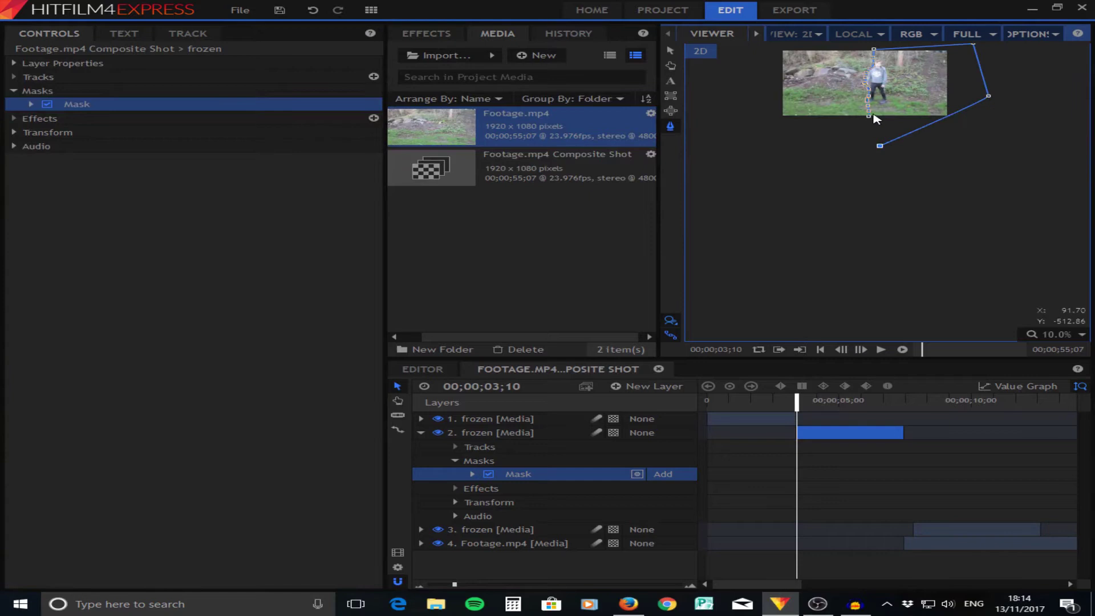
click(868, 116)
scroll(868, 118, up, 3)
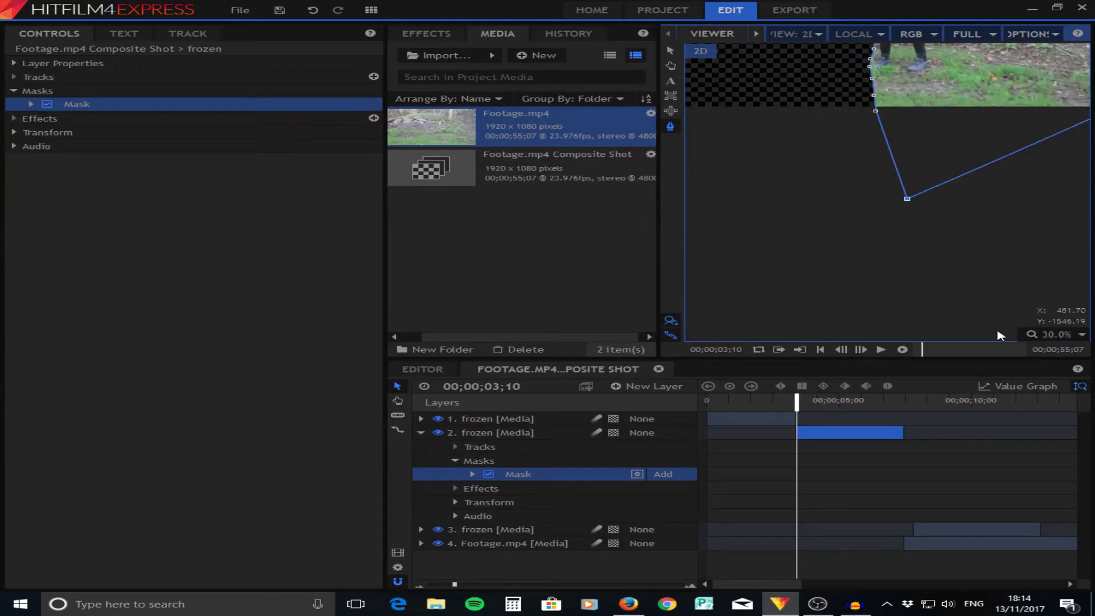
click(1048, 334)
click(1046, 477)
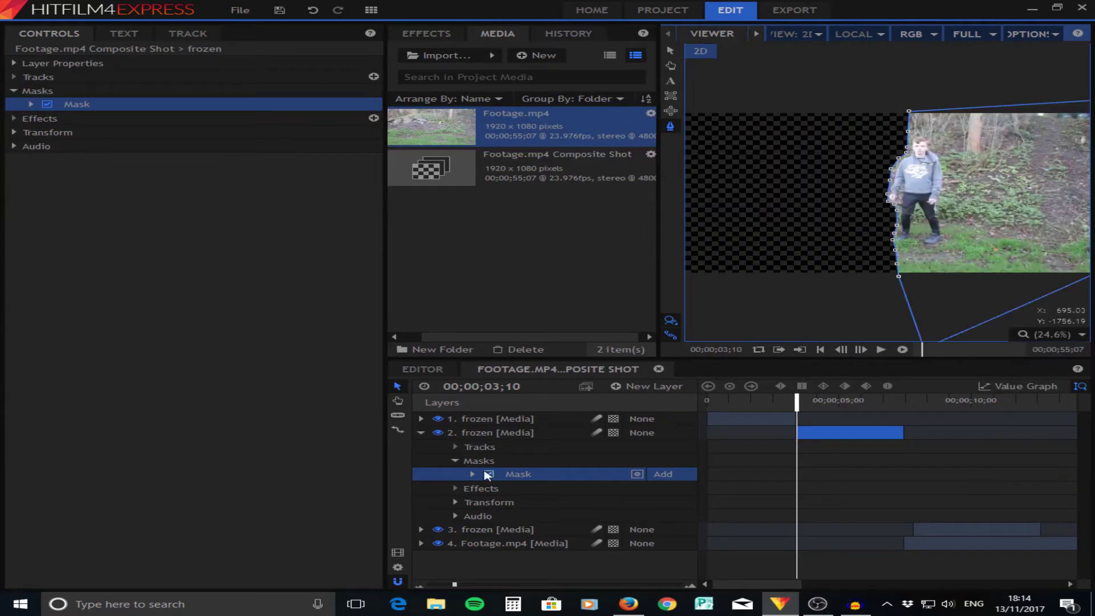
click(341, 458)
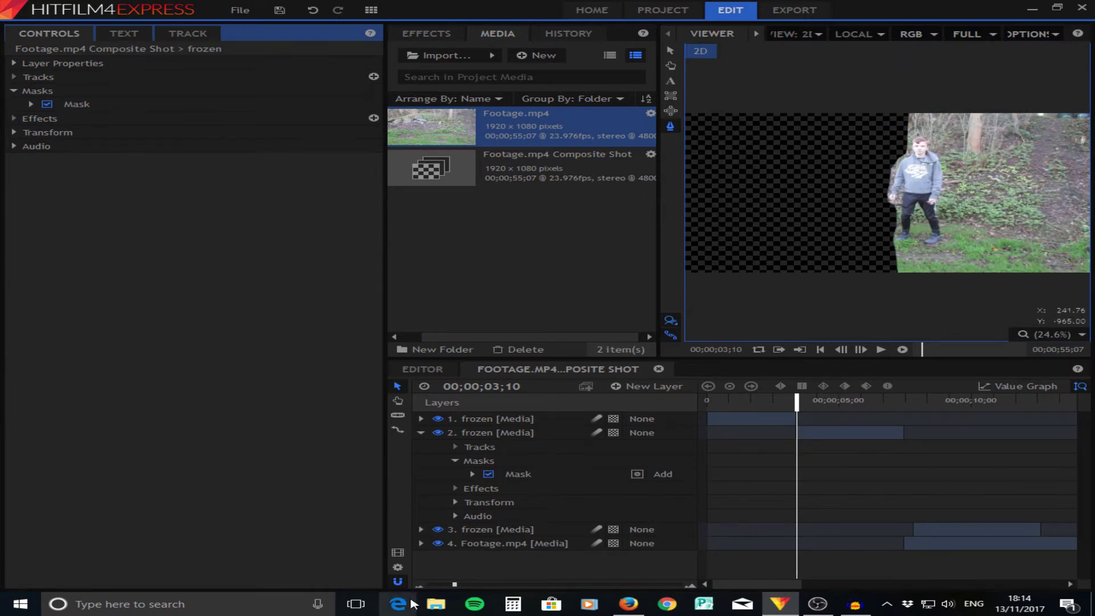
Snap the Footage.mp4 clip's start to the second frozen clip's start and scrub to check the walk-in.
click(421, 433)
drag(927, 464, 806, 465)
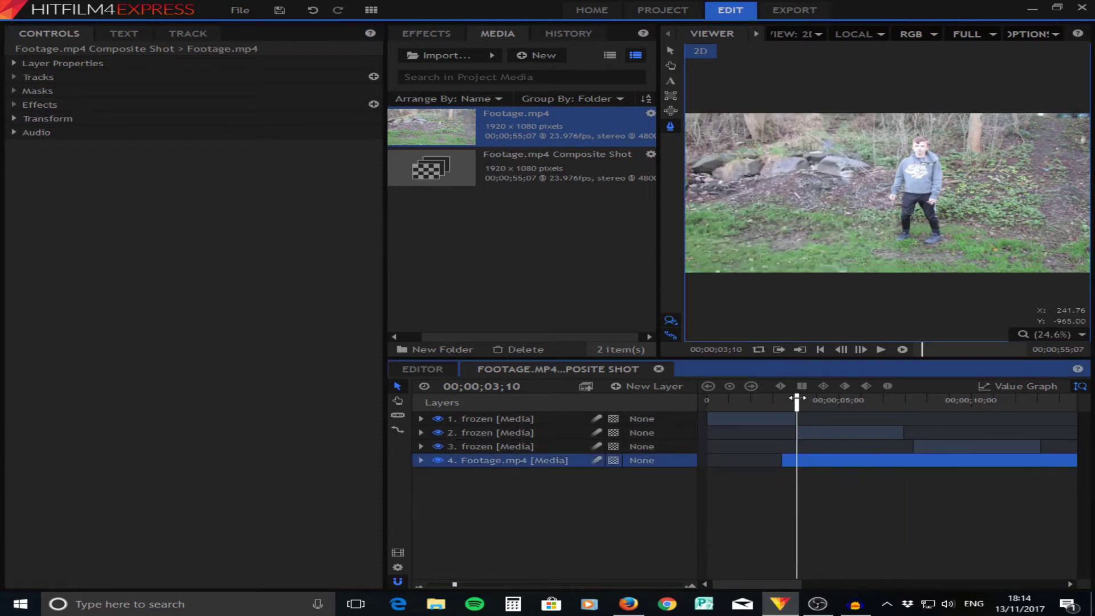
drag(813, 468, 829, 463)
drag(798, 399, 768, 408)
drag(825, 462, 824, 463)
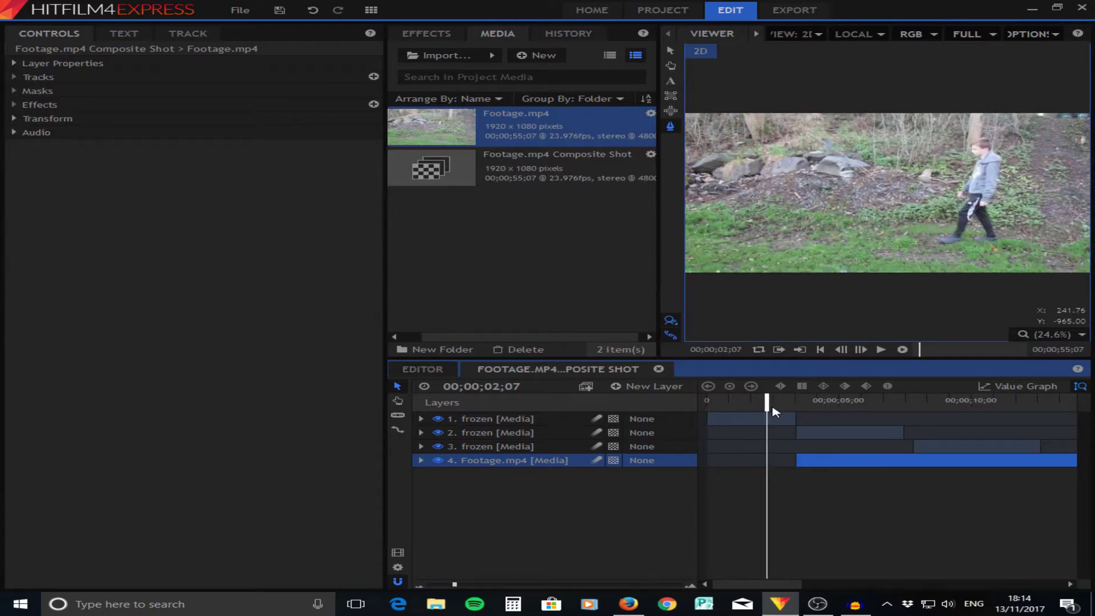
drag(774, 411, 993, 434)
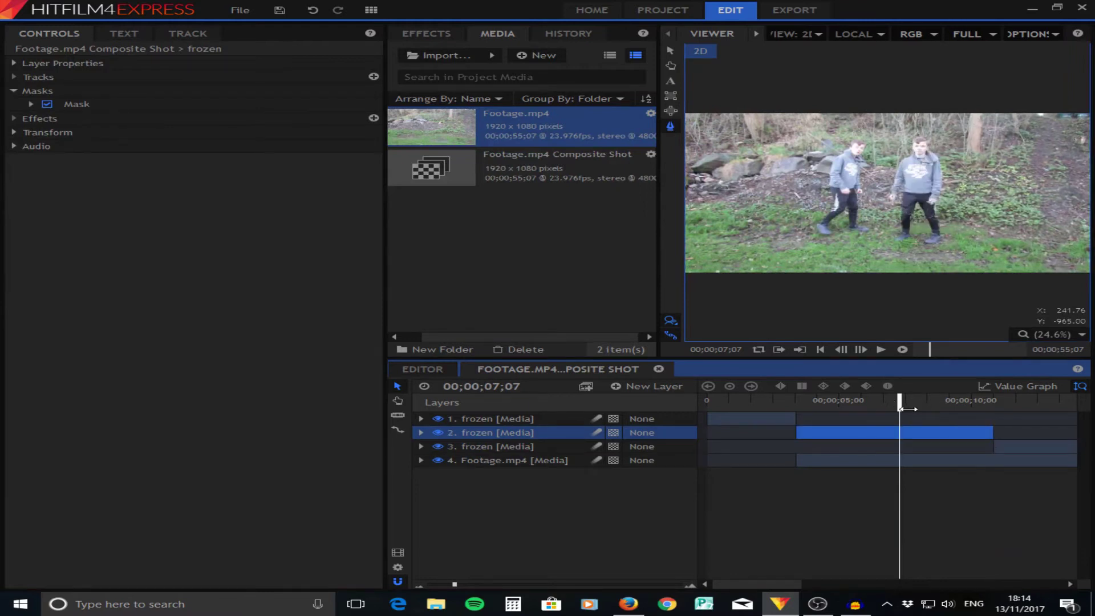
drag(907, 409, 1002, 443)
click(1070, 447)
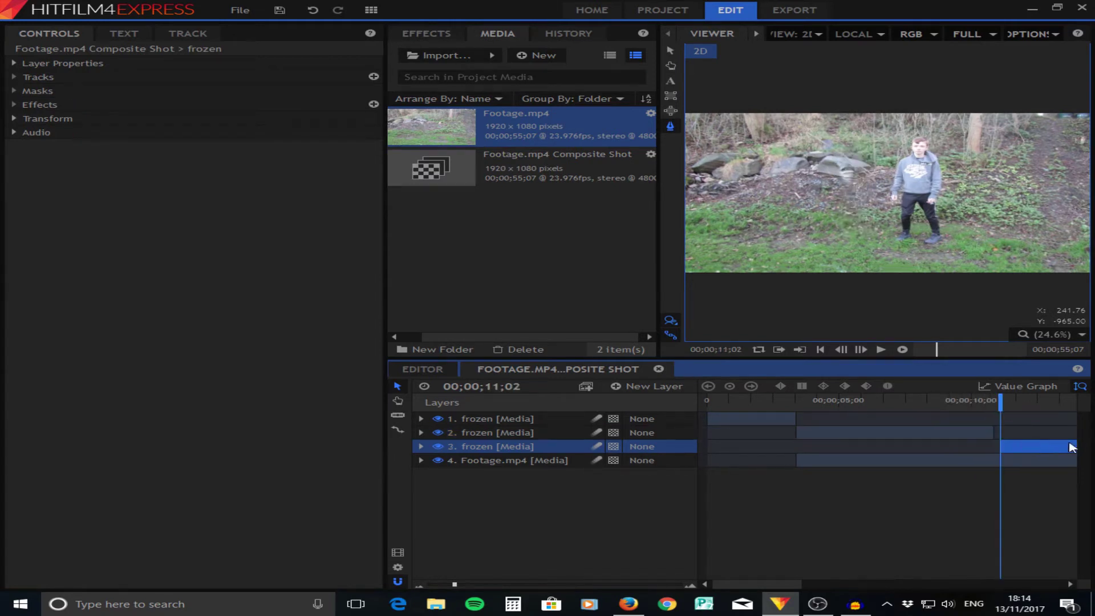
Extend the second frozen clip to meet the third and trim Footage.mp4 to end at 12;11.
click(447, 583)
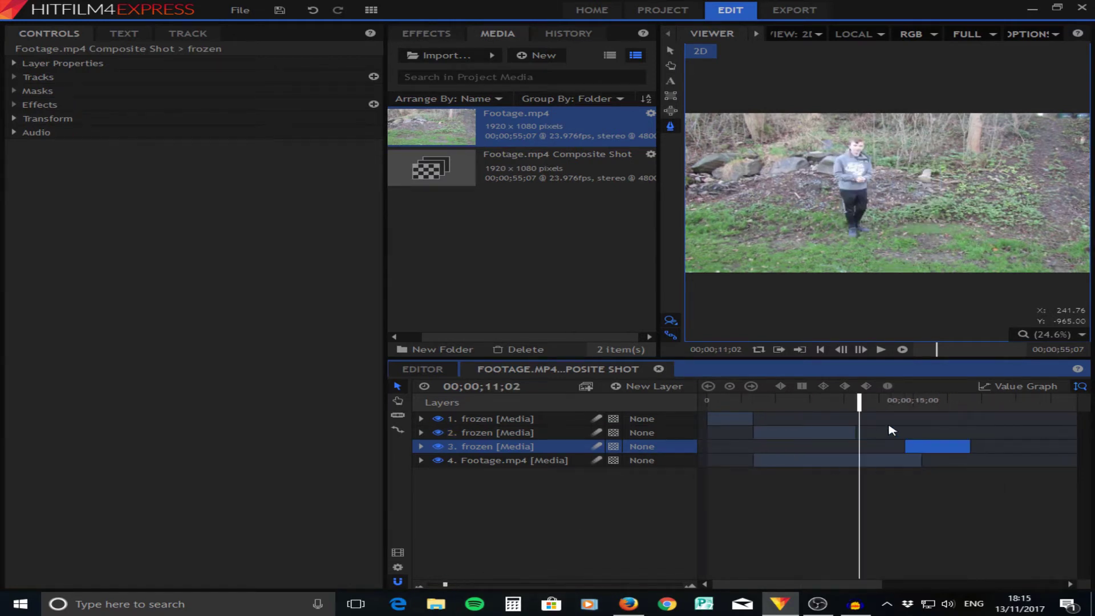
drag(850, 430, 904, 434)
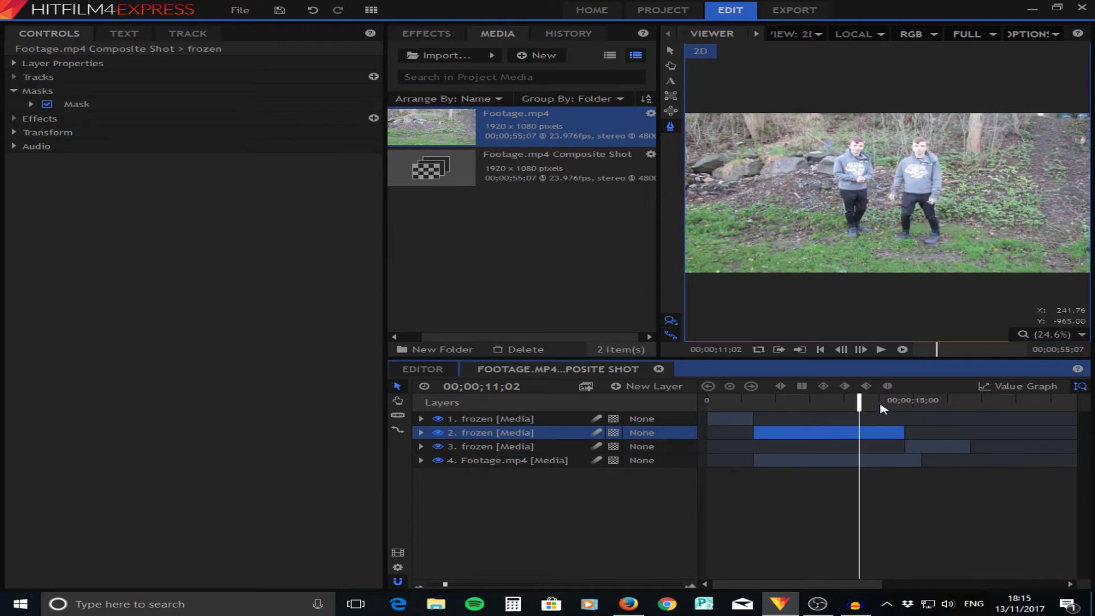
drag(858, 405, 912, 432)
click(916, 462)
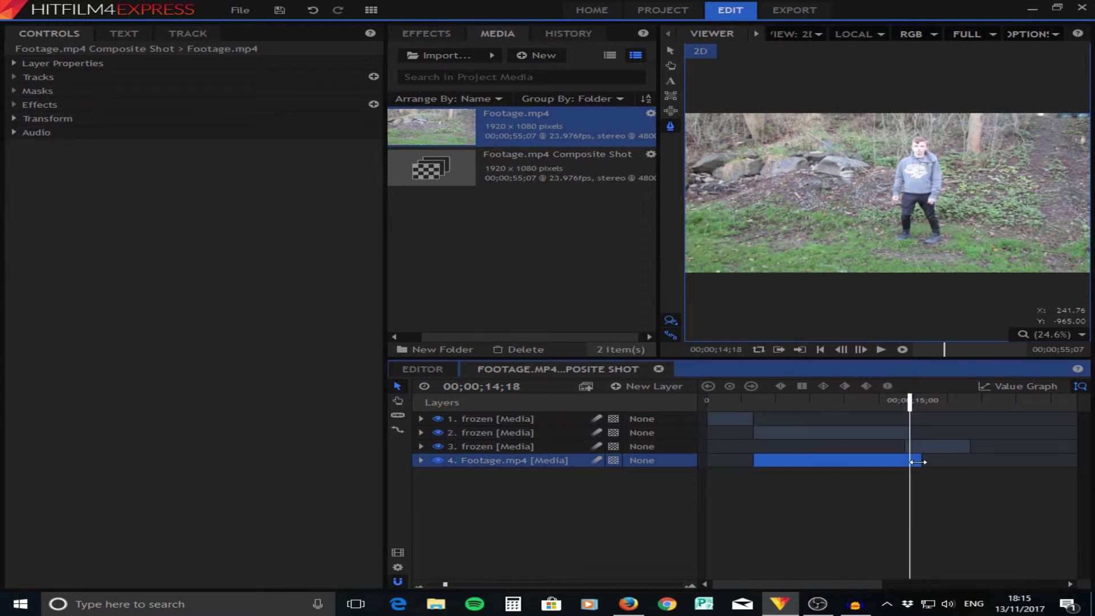
drag(920, 461, 922, 447)
Trim the end of the third frozen clip near 15;15 and return to the start.
drag(909, 404, 918, 409)
key(Right)
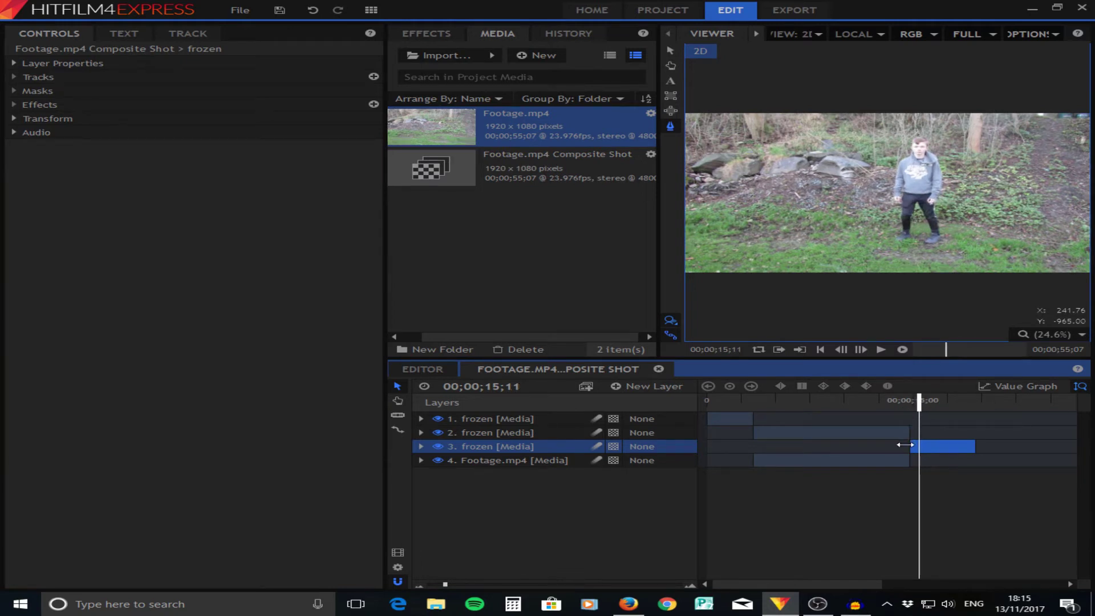
drag(974, 445, 965, 446)
key(Home)
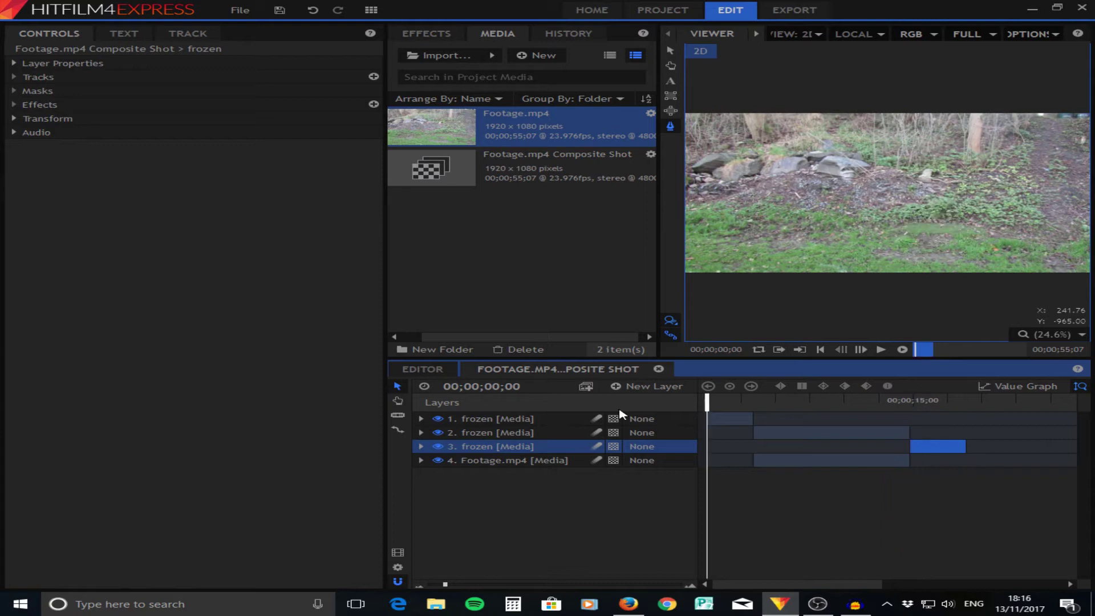
key(space)
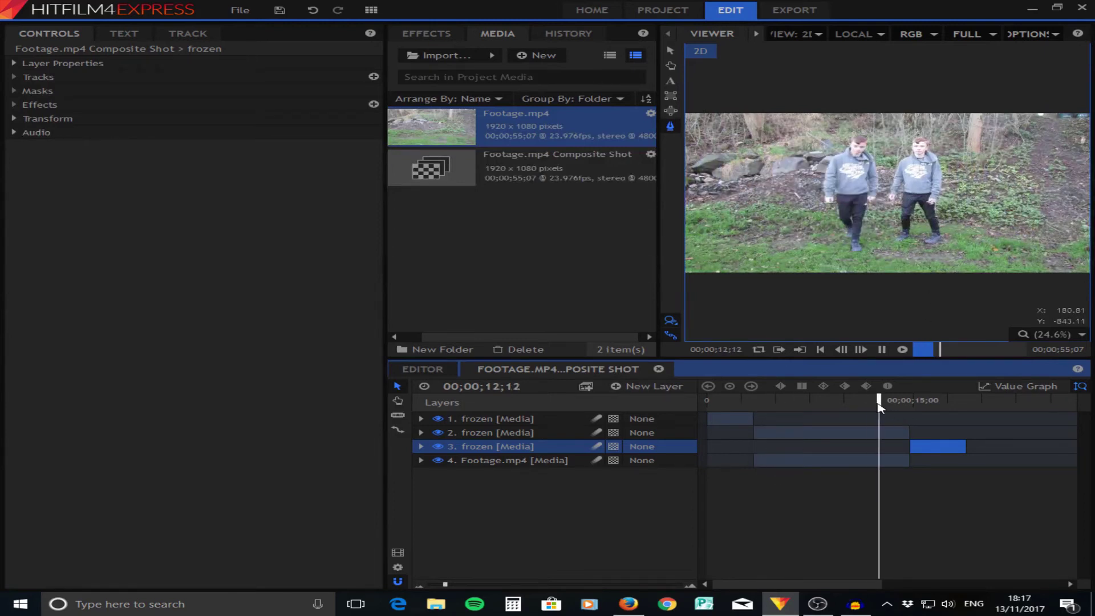
click(882, 402)
drag(883, 402, 775, 422)
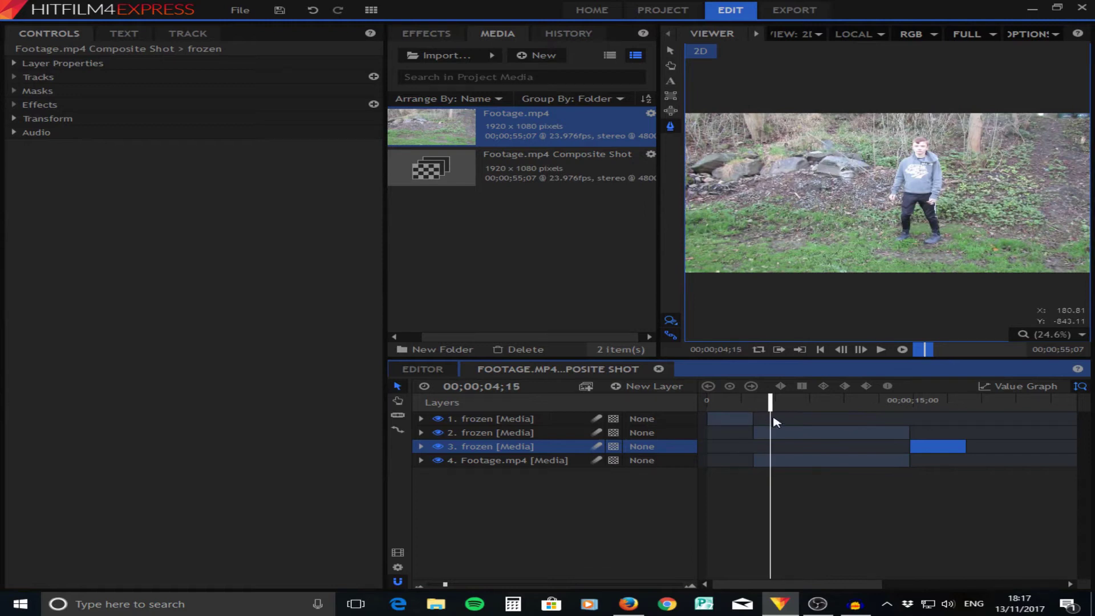
click(631, 501)
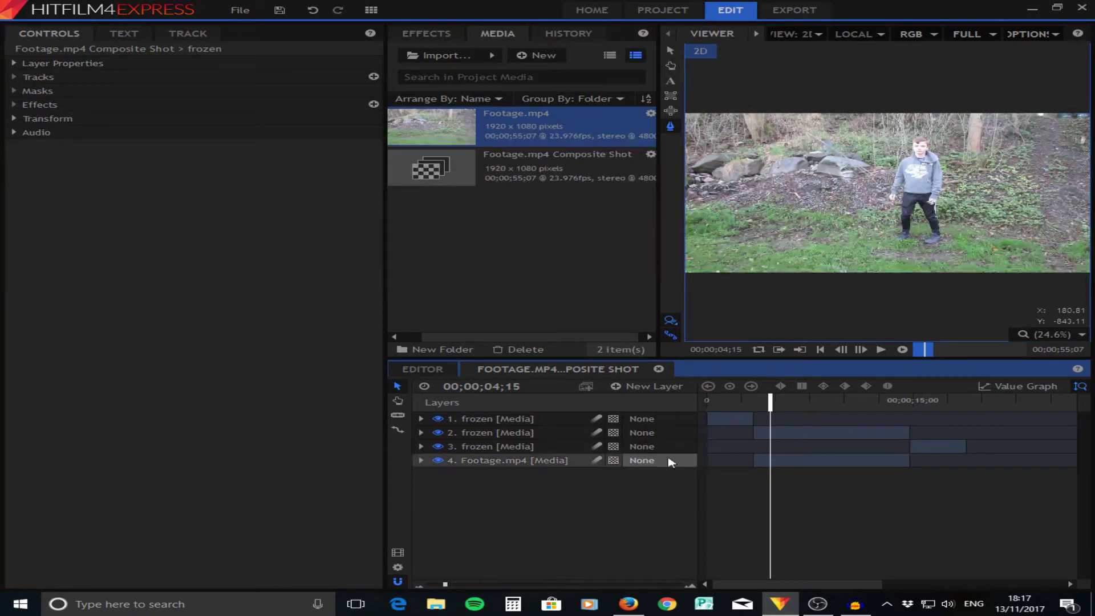
drag(770, 402, 751, 402)
scroll(883, 250, up, 5)
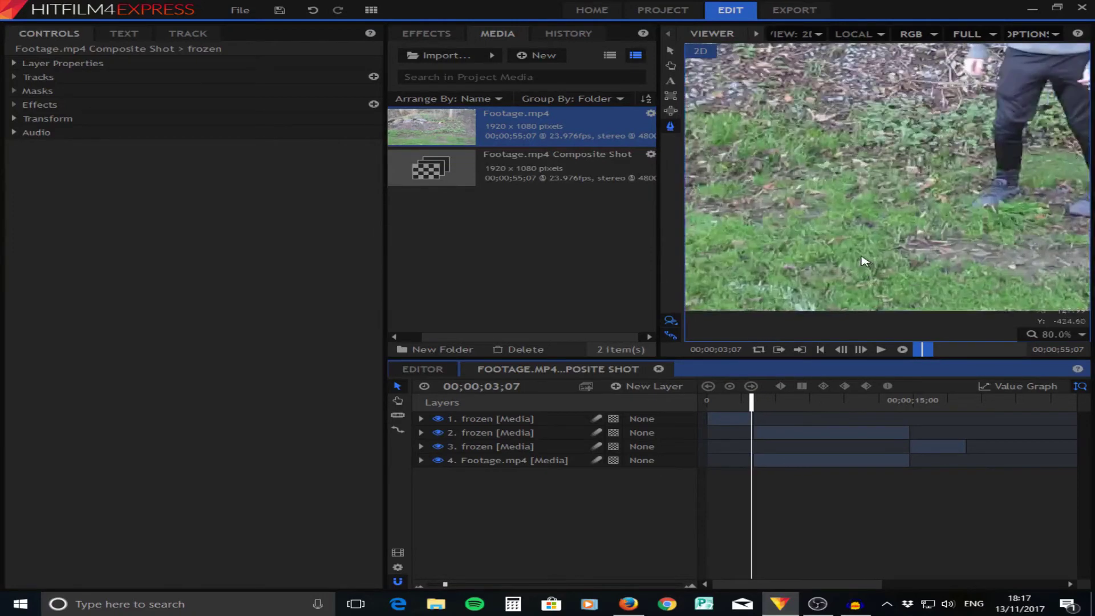
drag(752, 407, 757, 409)
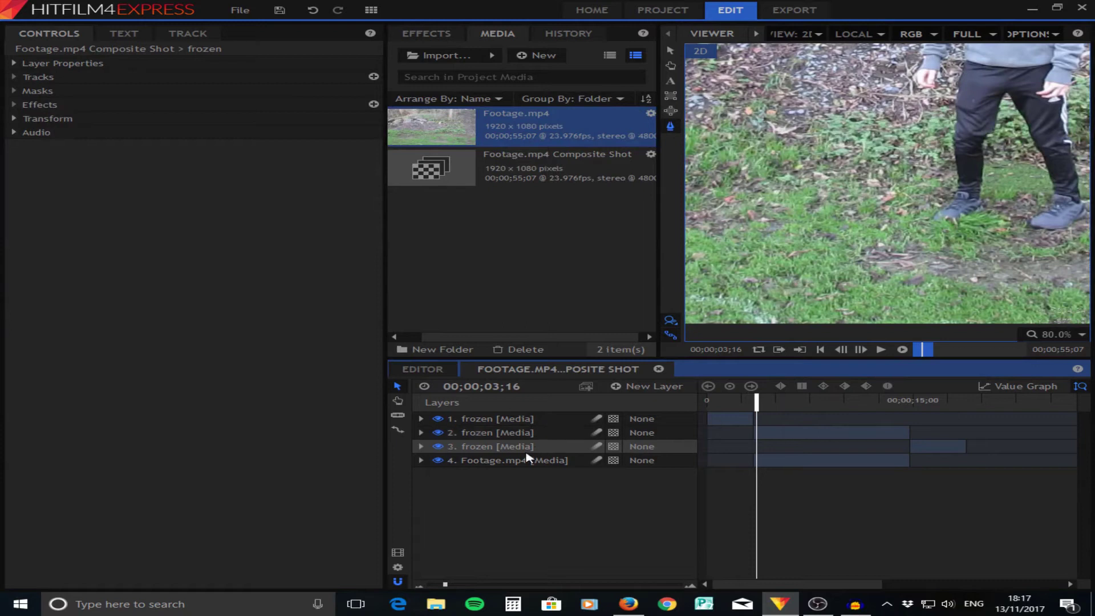
click(505, 436)
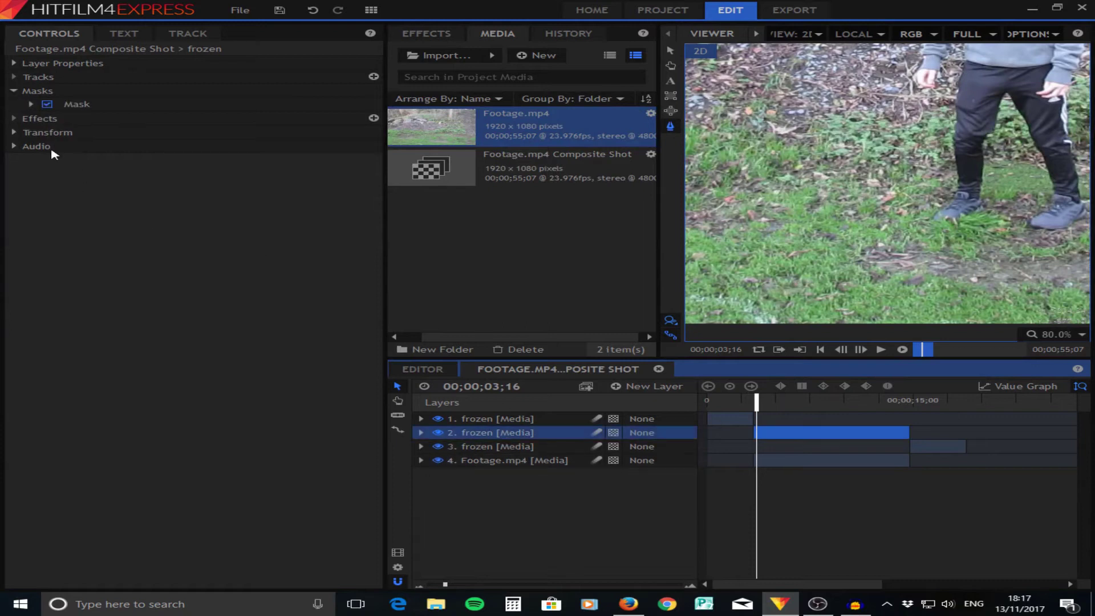
Keep the mask blend mode as Add and set the mask's feather direction to Out.
click(31, 104)
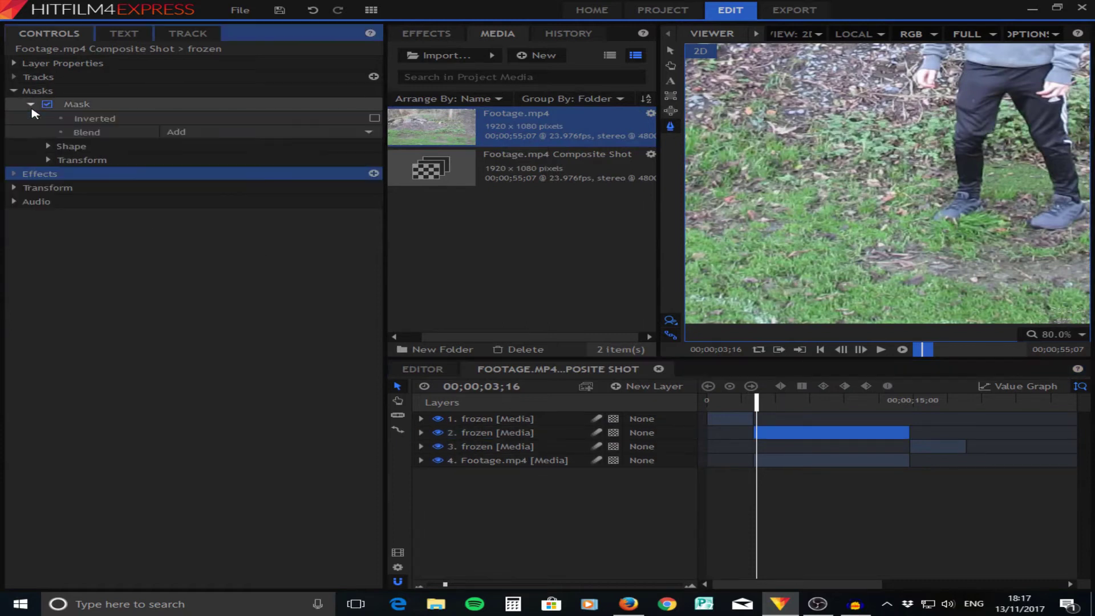
click(346, 133)
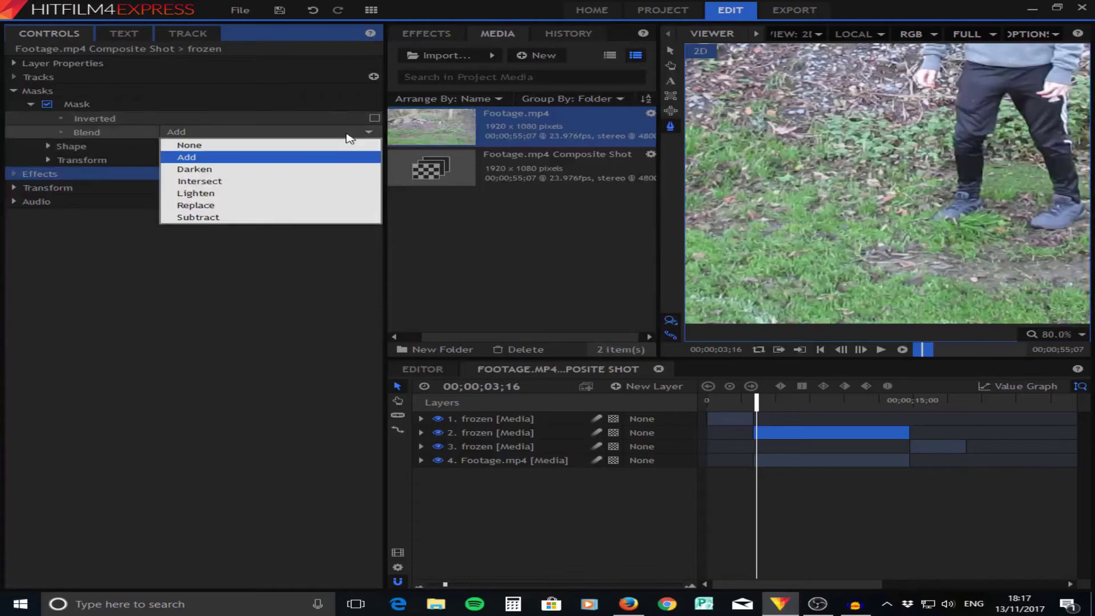
click(350, 136)
click(48, 161)
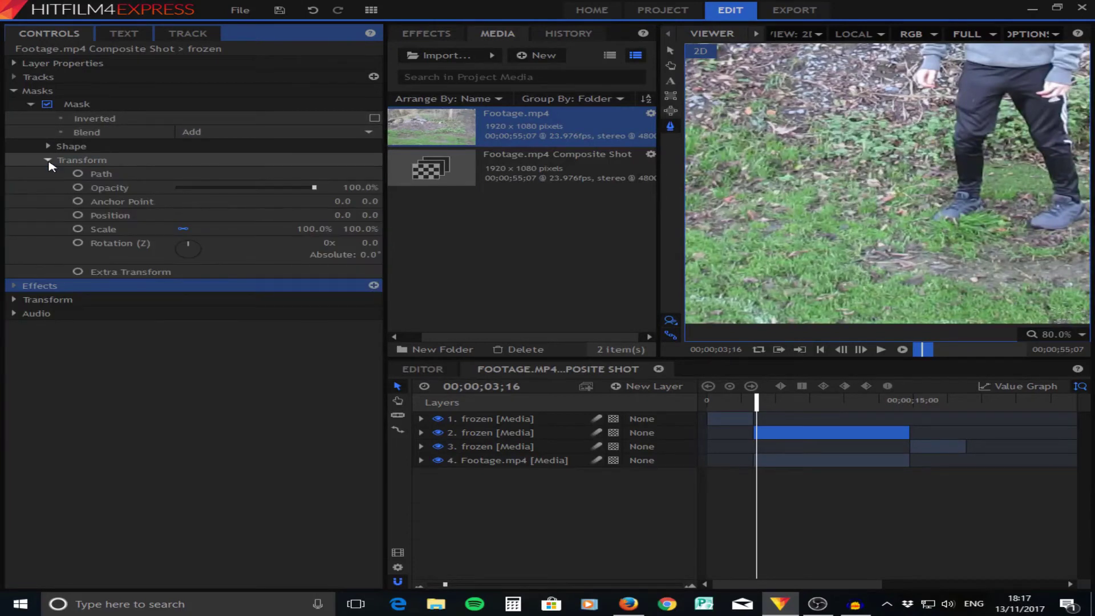
click(49, 162)
click(48, 146)
click(342, 174)
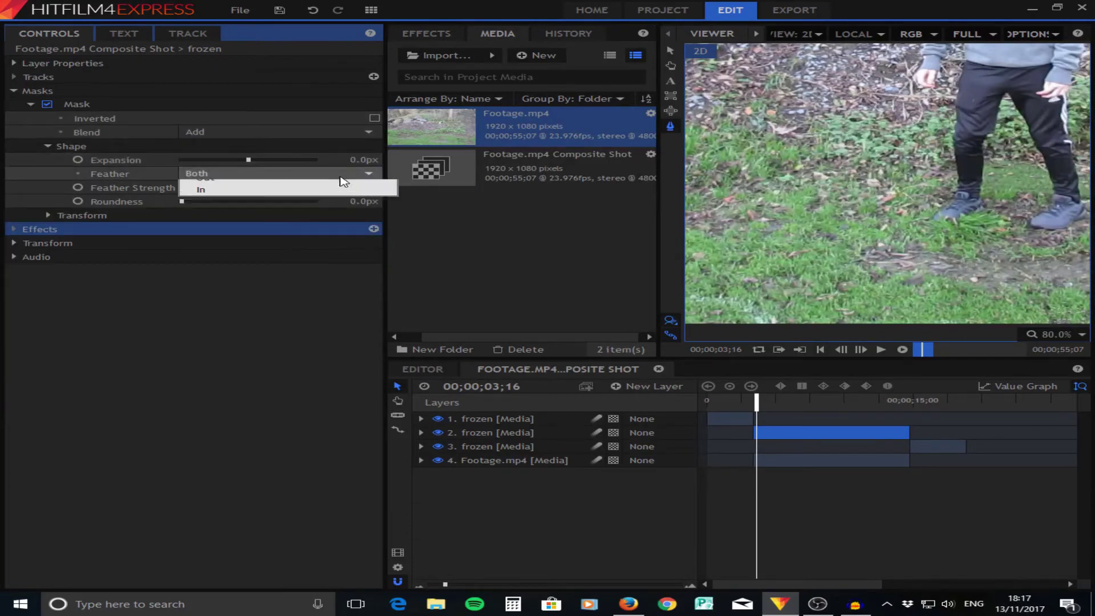
click(334, 196)
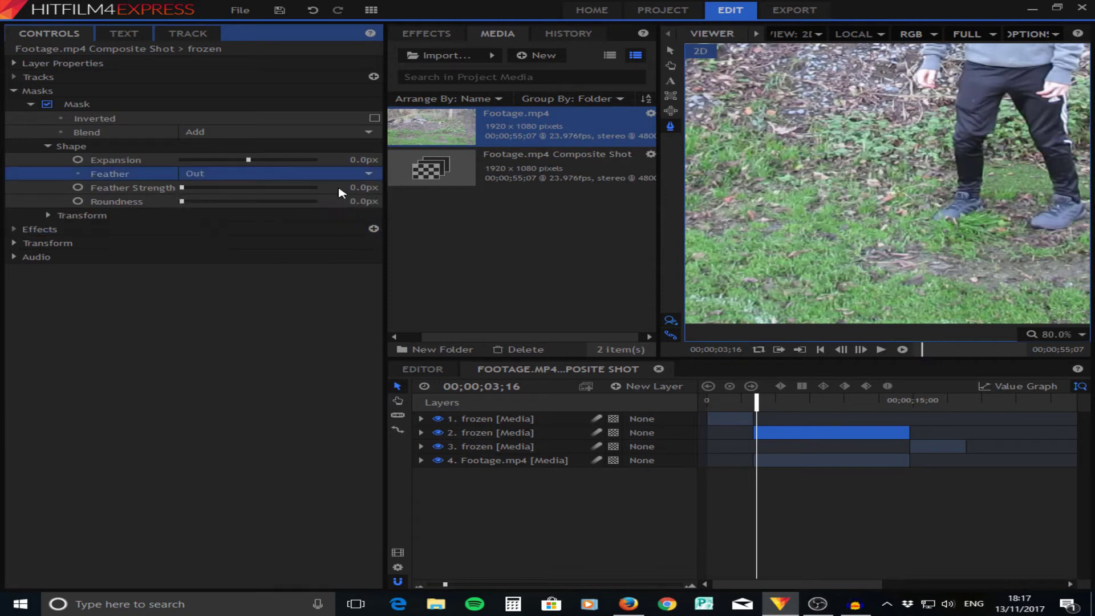
Raise the mask's feather strength to 62px and scrub through to check the softened edge.
click(826, 411)
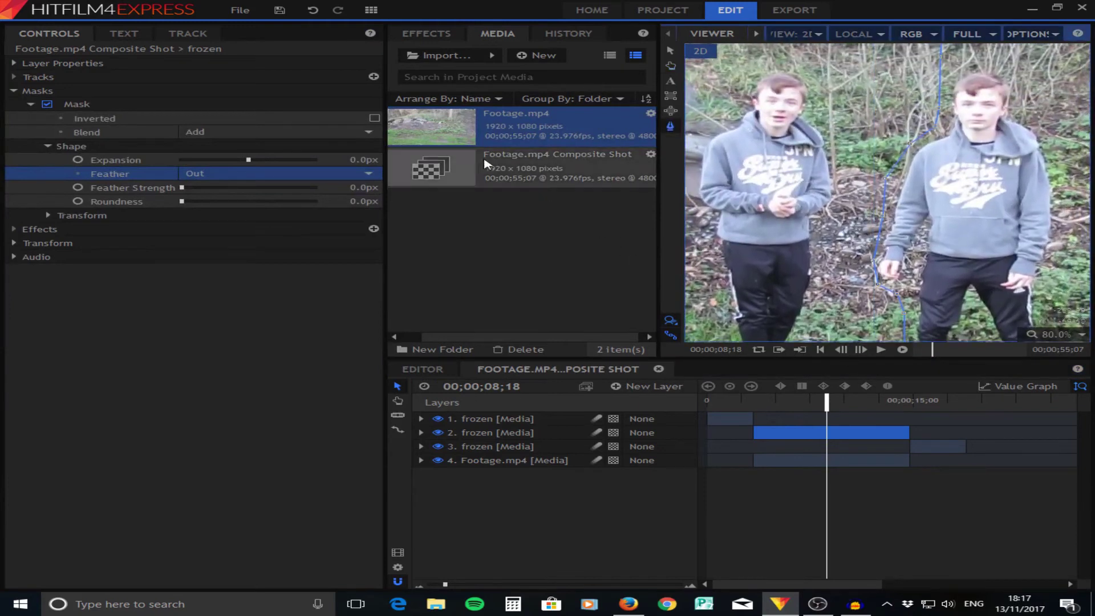
drag(363, 187, 381, 187)
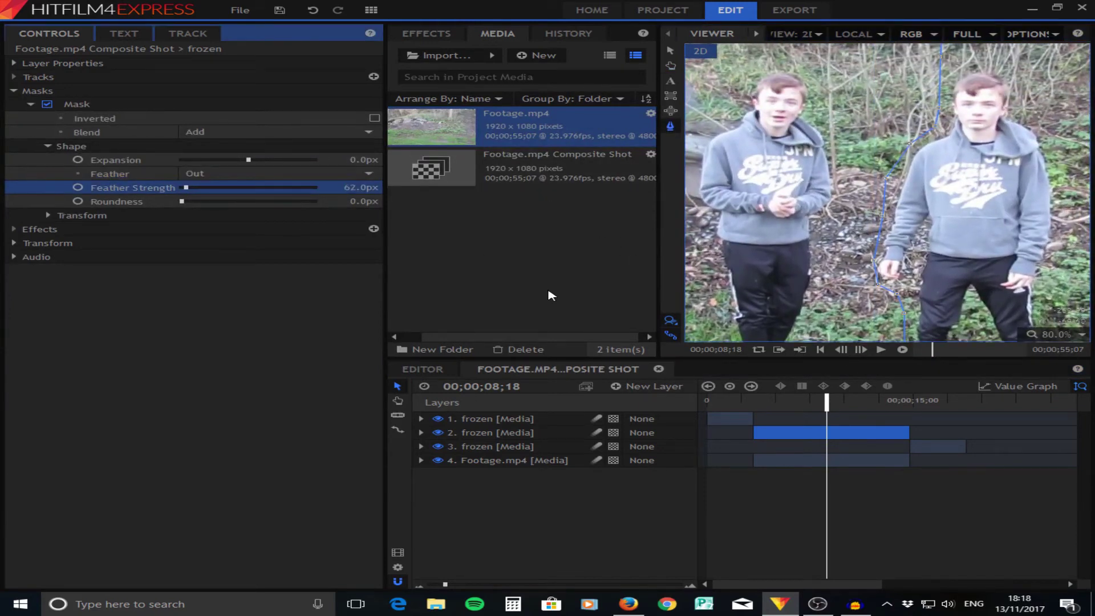
drag(827, 400, 892, 408)
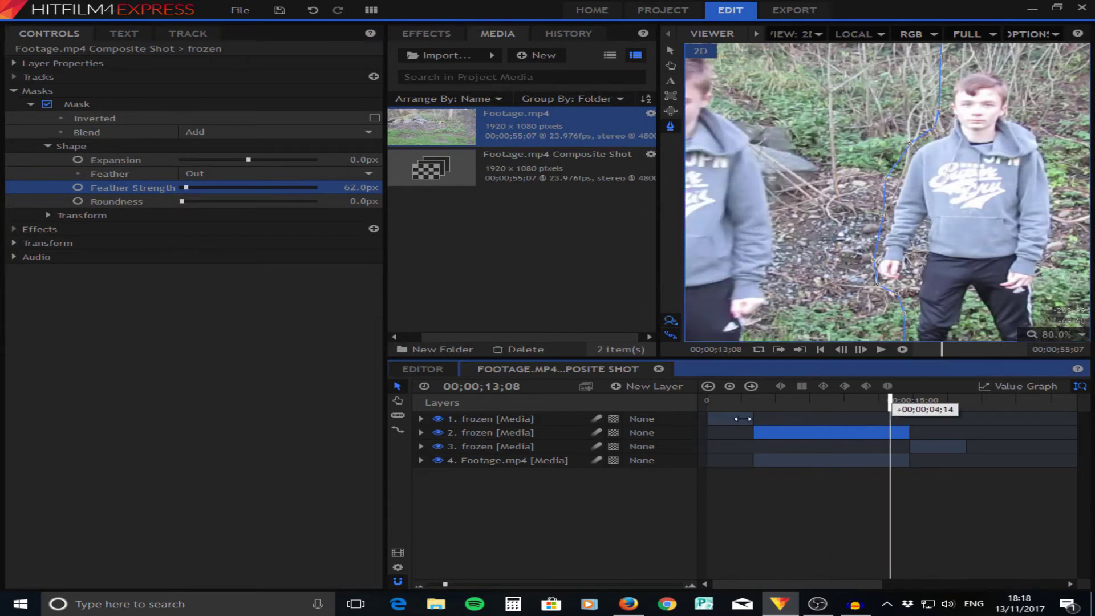
key(Home)
click(1074, 342)
click(1059, 475)
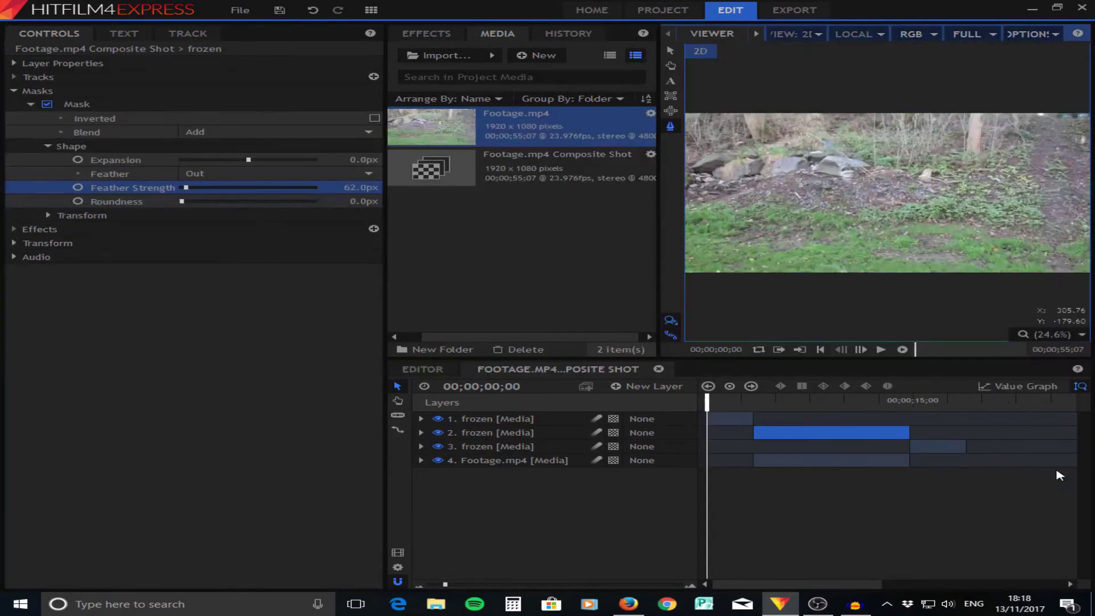
drag(738, 408, 765, 408)
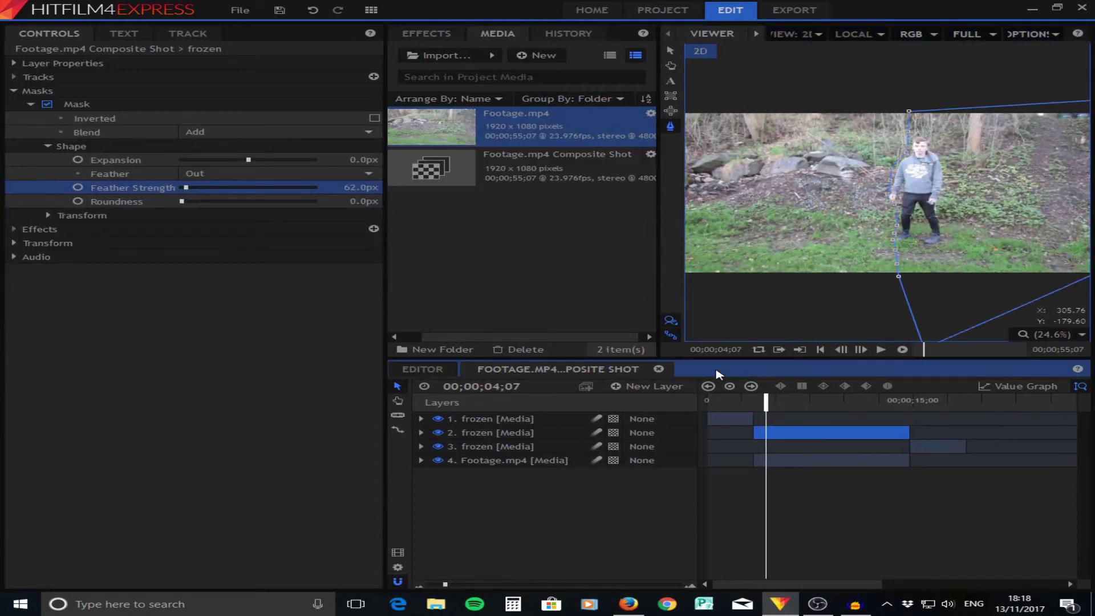
click(798, 420)
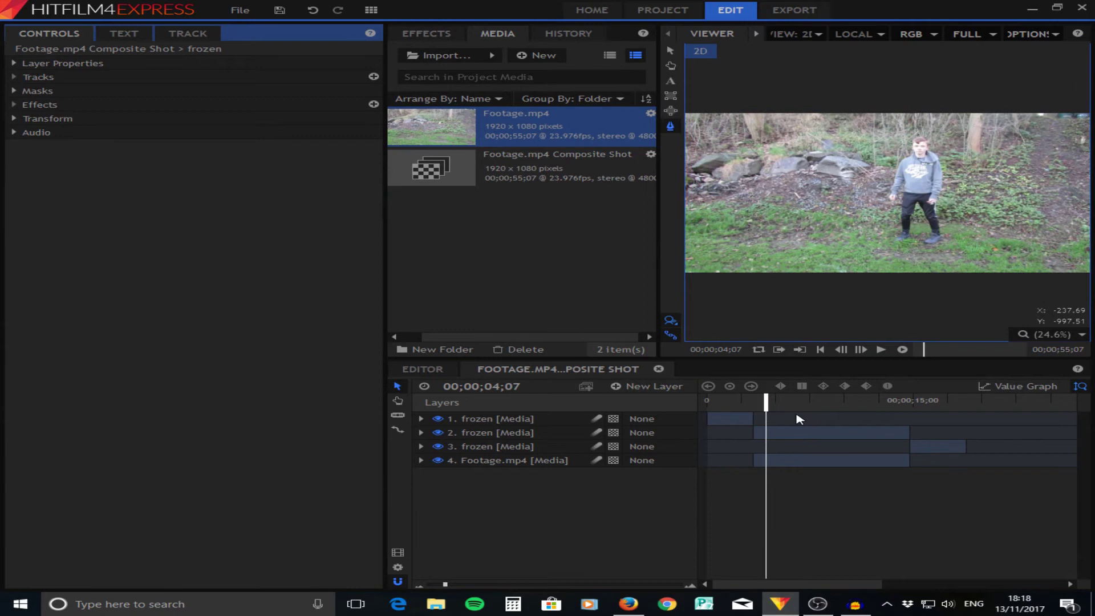
Add a Grade layer on top and trim it to 18;21 long.
click(655, 388)
click(655, 431)
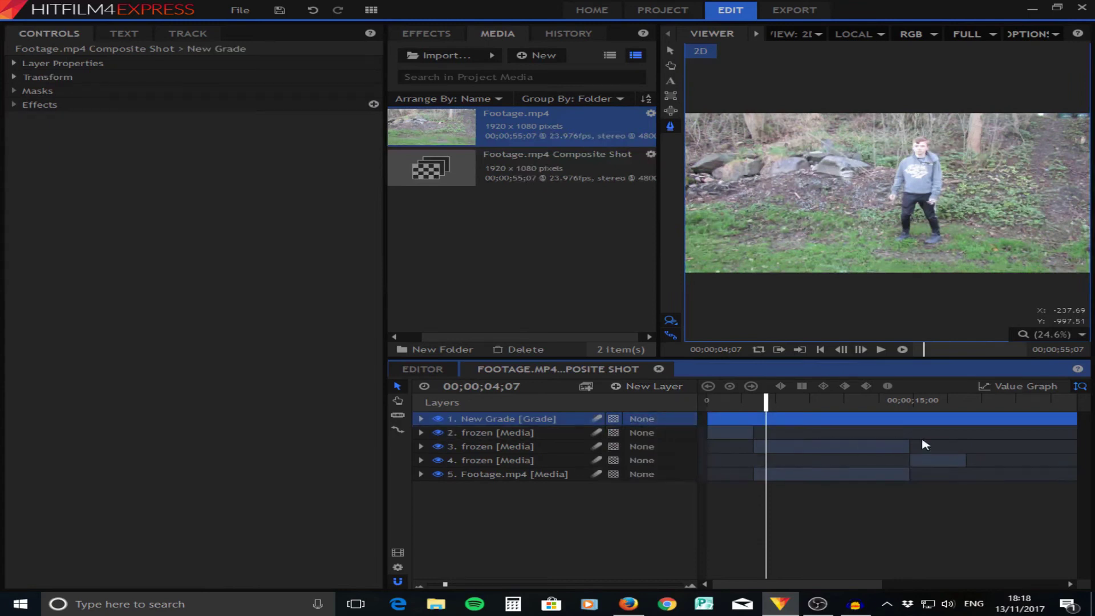
drag(1032, 422, 1064, 425)
drag(881, 585, 1086, 521)
drag(1067, 413, 937, 428)
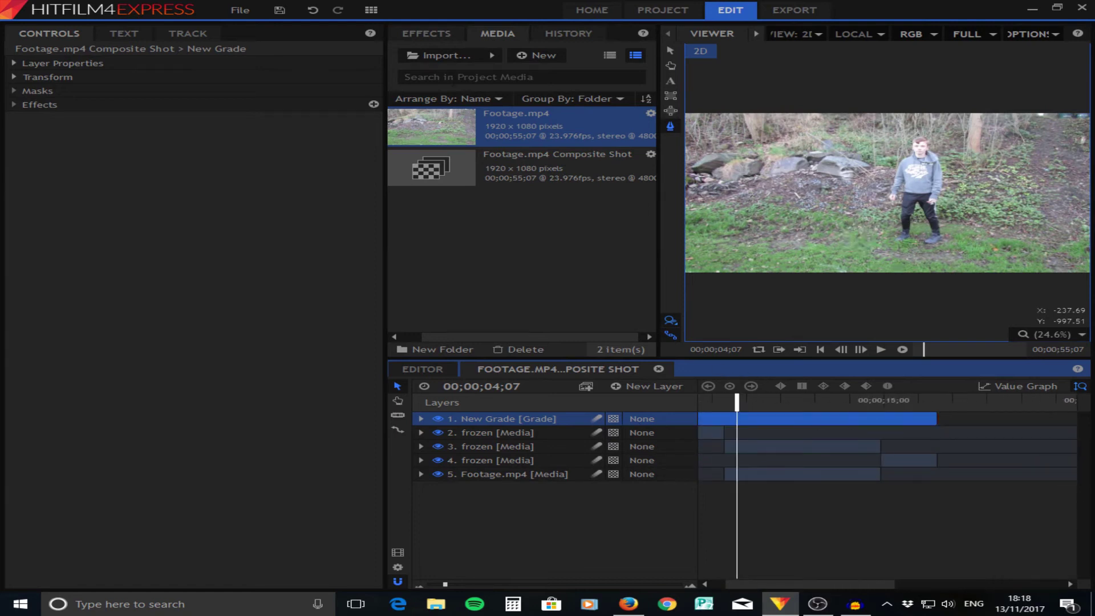
Expand the Color Correction effects folder and apply Curves to the New Grade layer.
click(433, 35)
scroll(418, 320, down, 2)
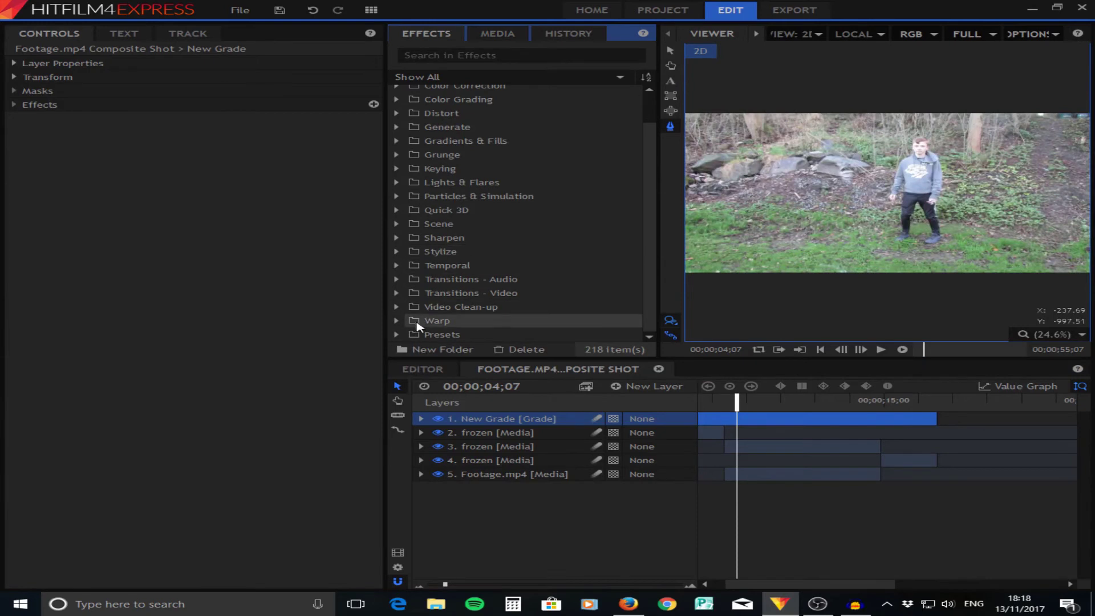
click(397, 334)
scroll(415, 298, down, 5)
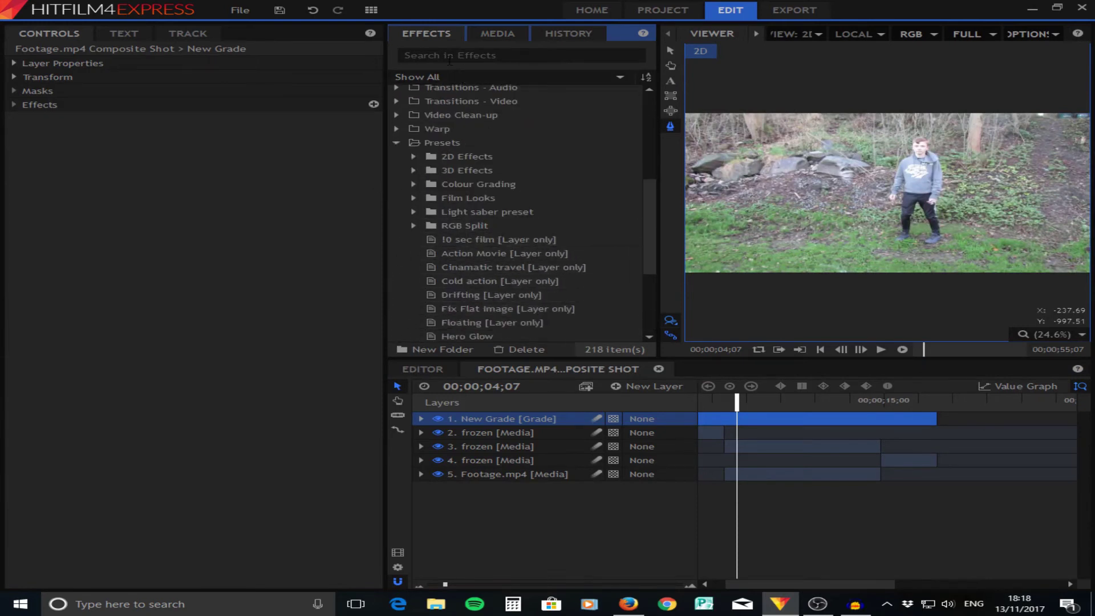
scroll(447, 139, up, 5)
click(397, 118)
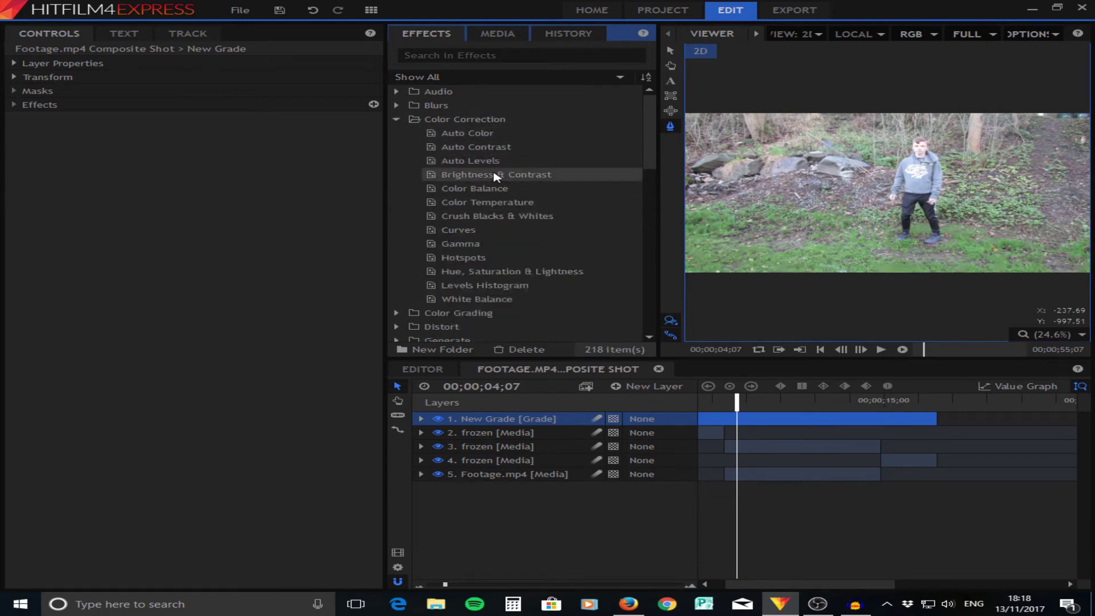
drag(458, 229, 520, 419)
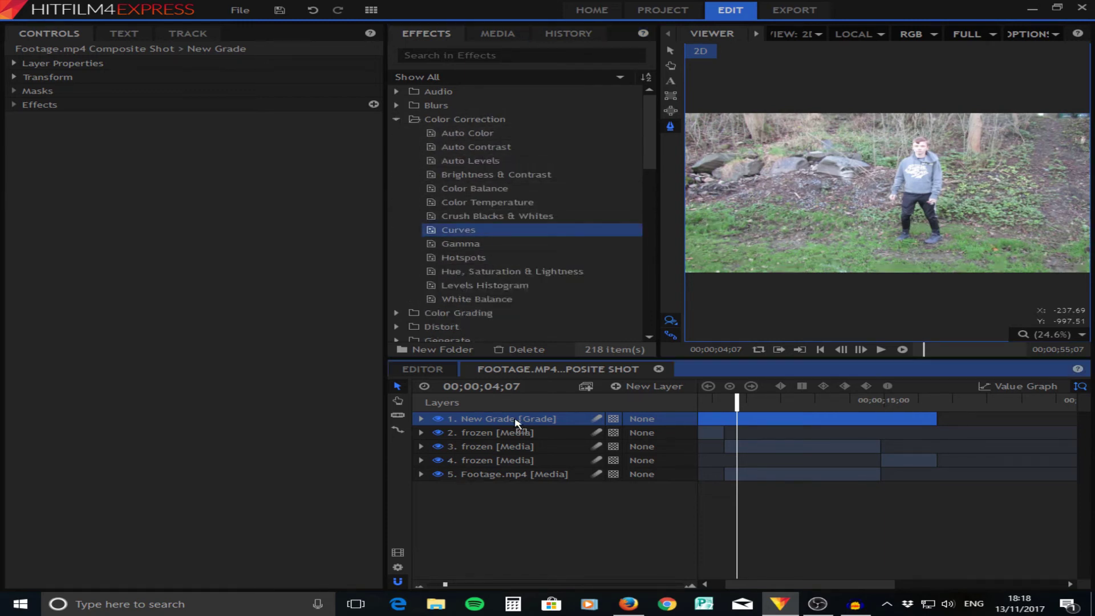
Apply the S-curve contrast preset to the Curves effect on the RGB channels.
click(31, 118)
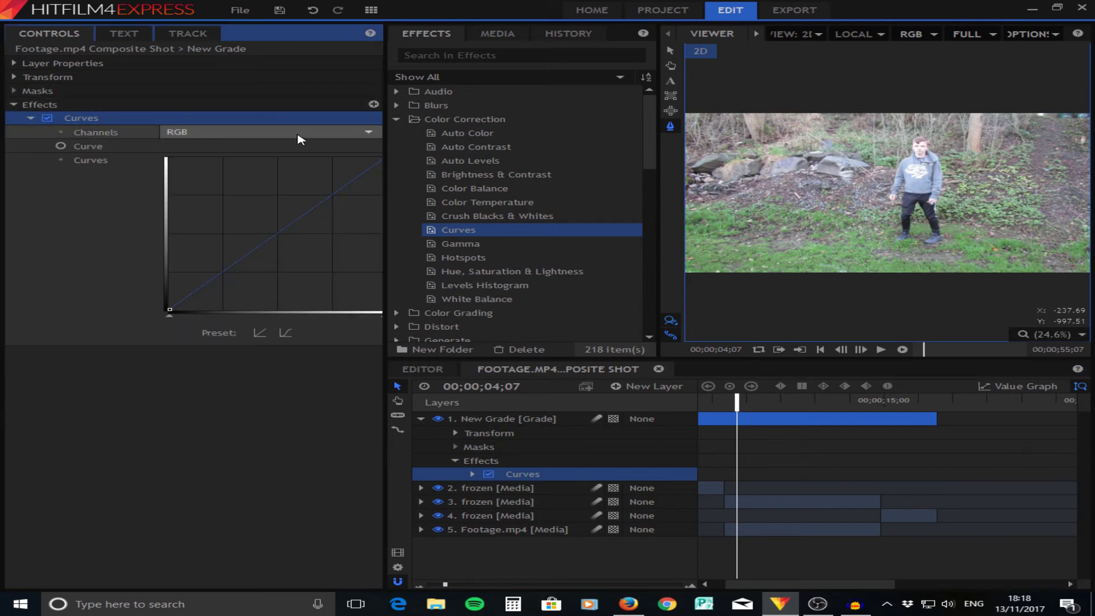
click(296, 135)
click(295, 145)
click(294, 332)
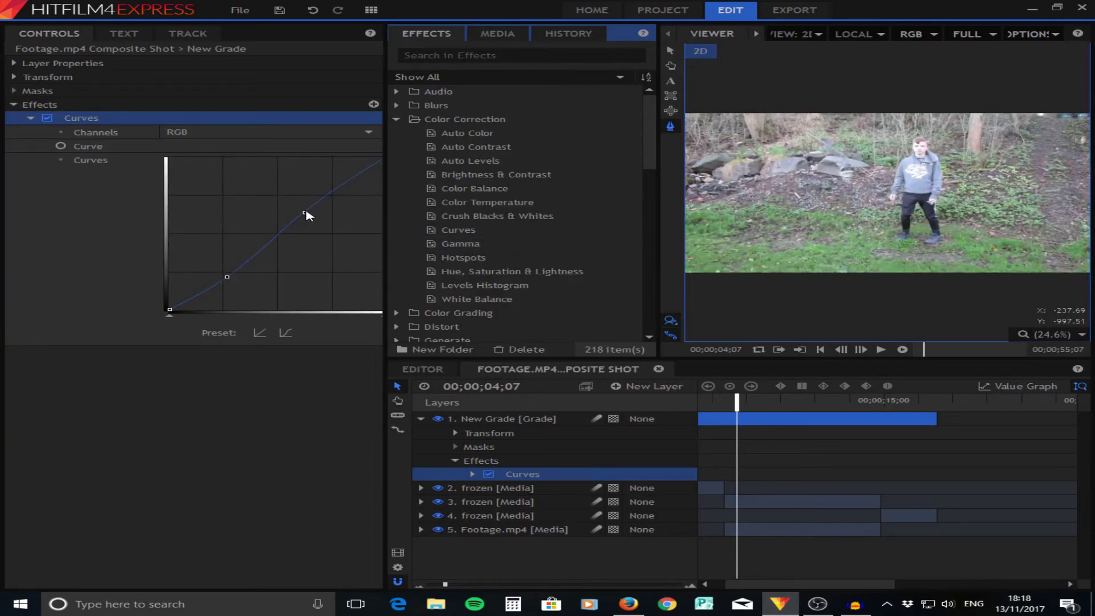
Fine-tune the curve's highlight and shadow points into a gentle S, undoing the last overshoot.
mouse_move(305, 213)
mouse_down()
mouse_move(273, 183)
mouse_move(360, 242)
mouse_move(310, 203)
mouse_up()
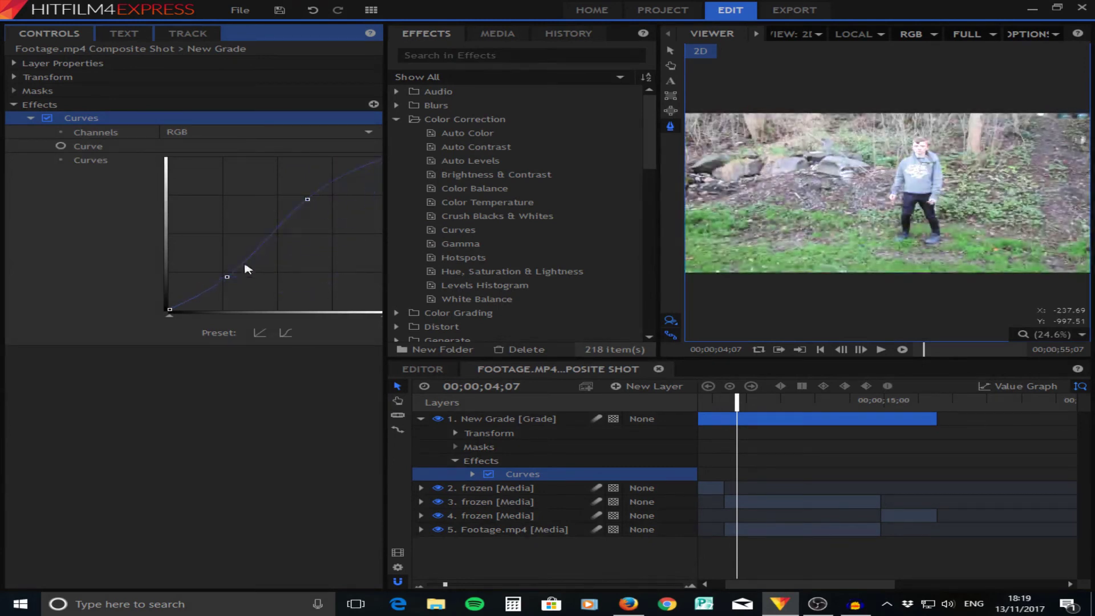
drag(233, 279, 234, 281)
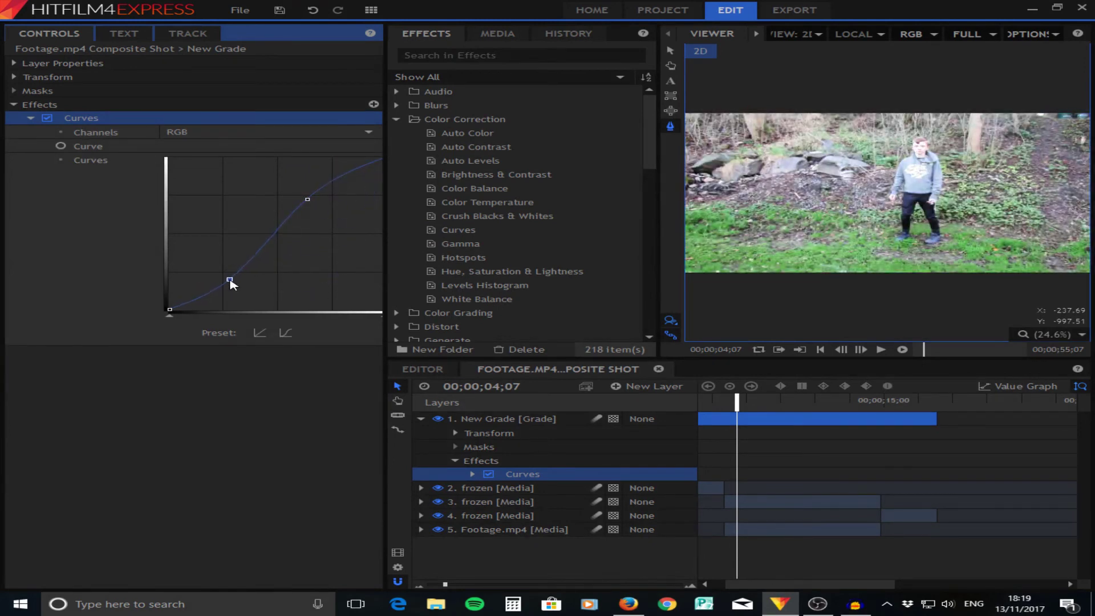
drag(230, 280, 229, 276)
drag(309, 200, 293, 223)
key(ctrl+z)
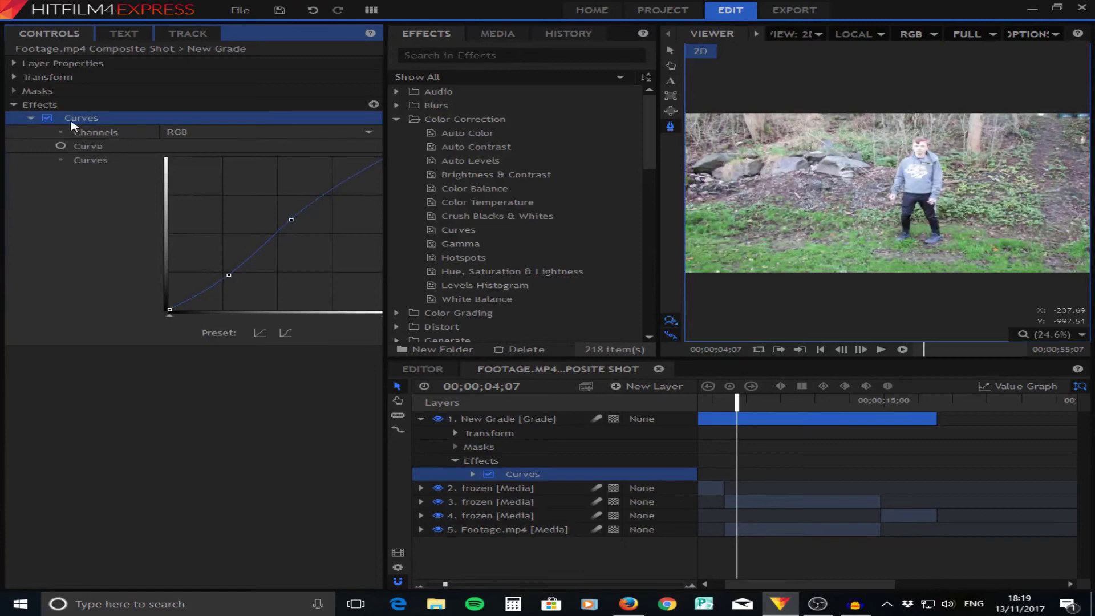
click(31, 118)
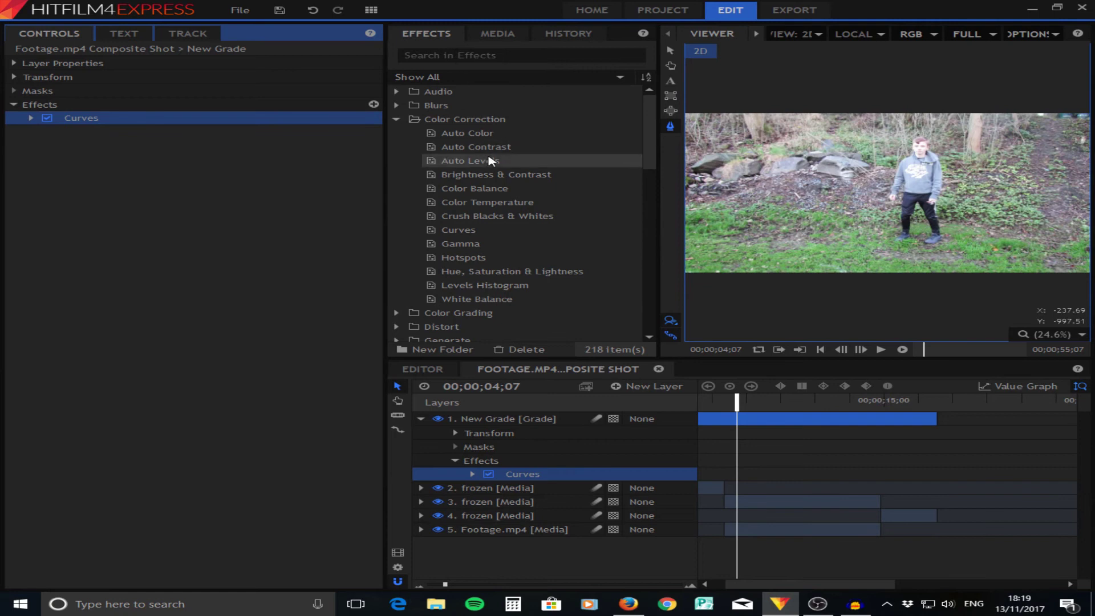
Add Auto Color to New Grade with a 0.3% threshold and 67% blend with original.
drag(509, 137, 539, 425)
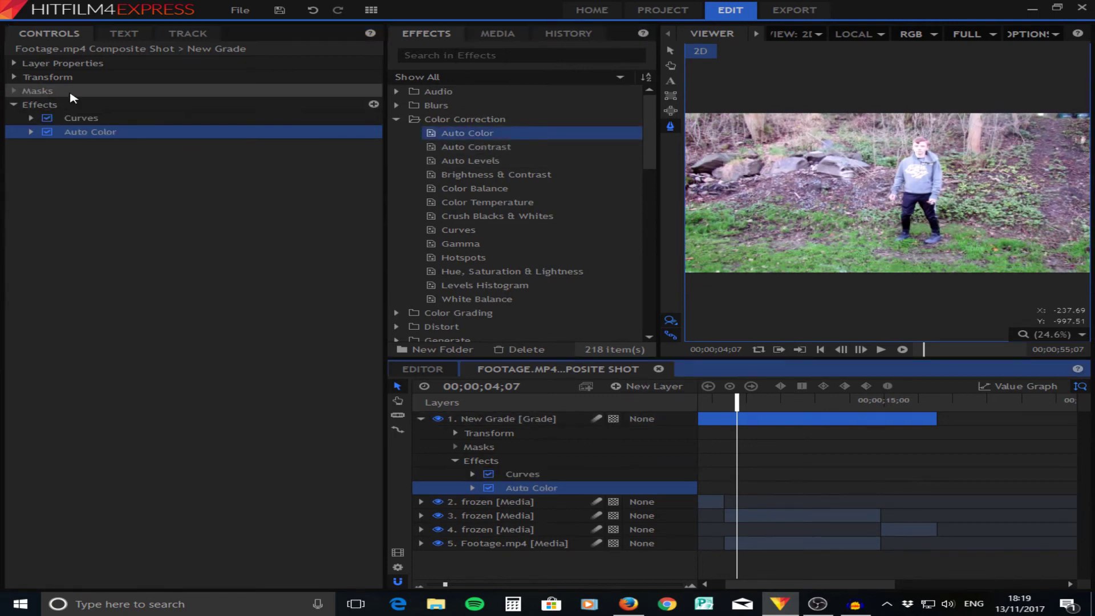
click(31, 131)
drag(336, 142, 369, 160)
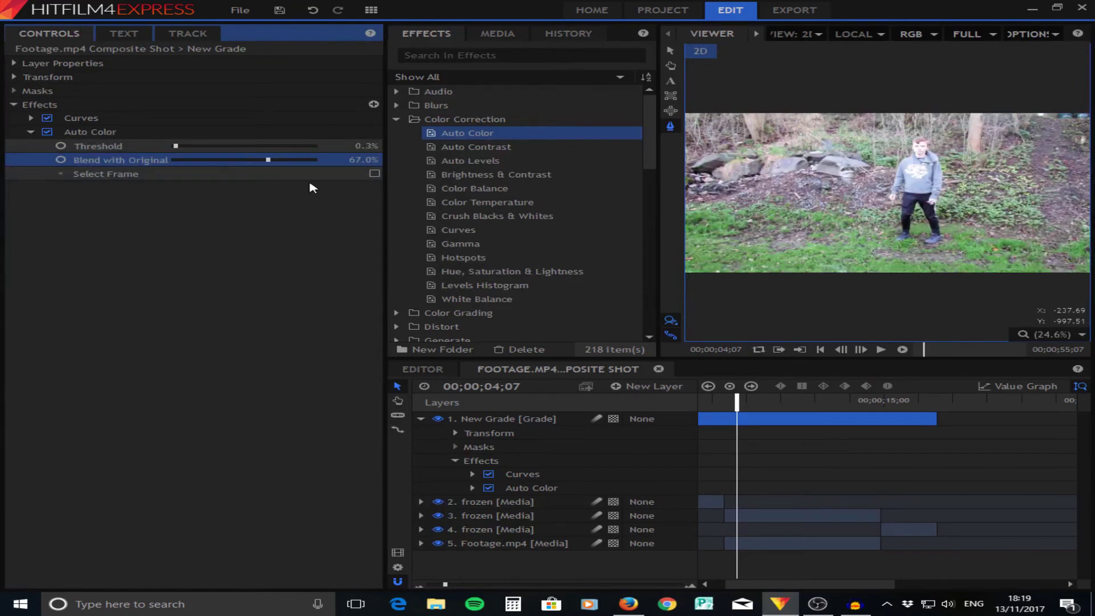
click(188, 262)
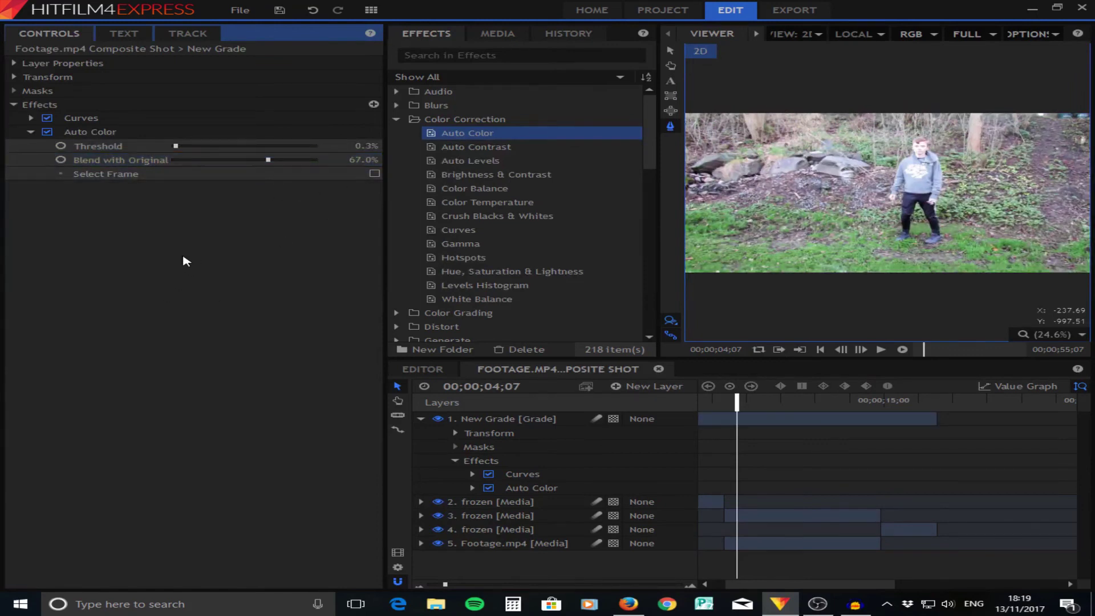
click(31, 132)
click(421, 419)
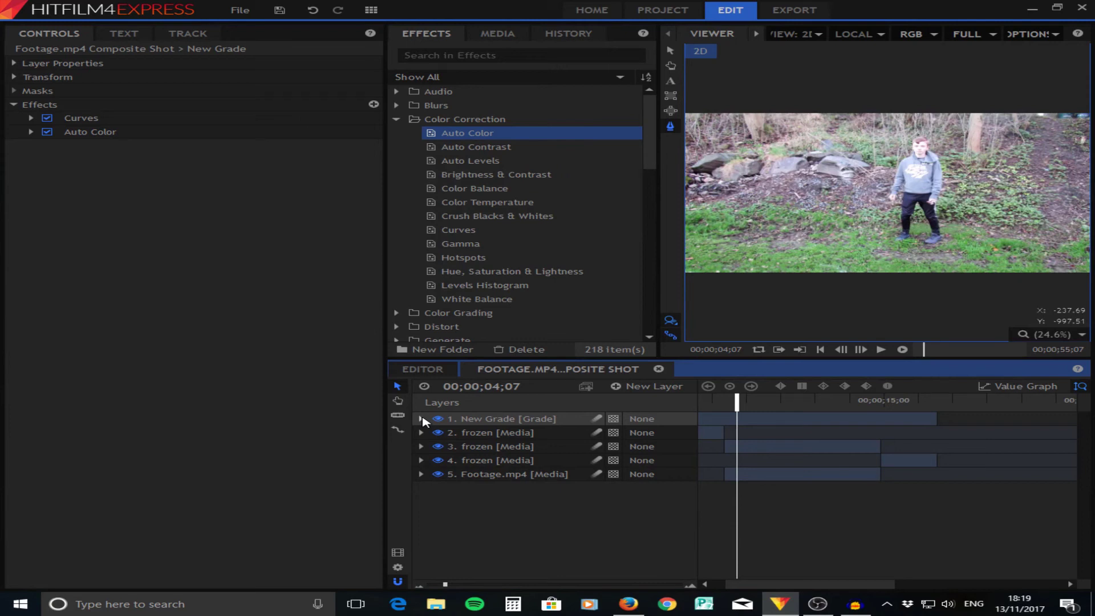
Add REVERSE BASS SOUND EFFECT.mp3 as a new layer and slide it near the first freeze.
scroll(982, 285, up, 4)
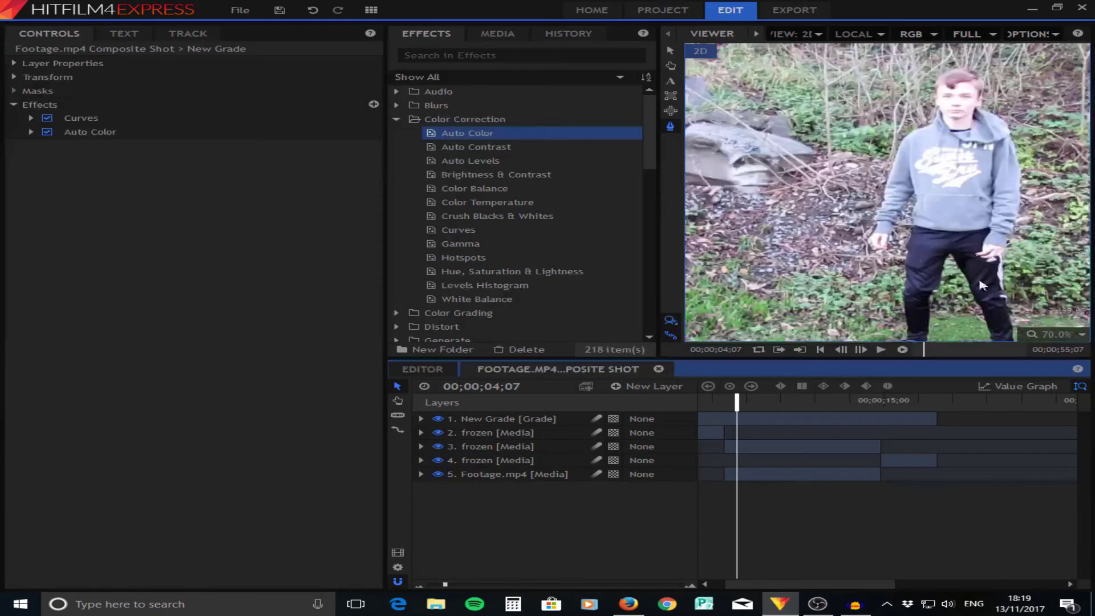
scroll(981, 285, down, 3)
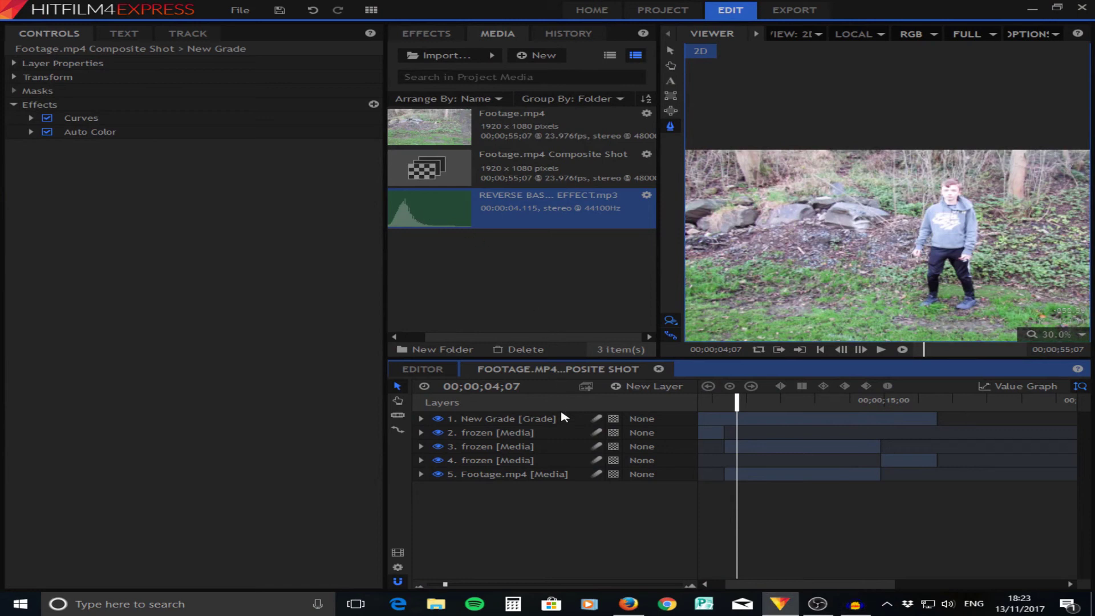
drag(563, 416, 604, 496)
drag(726, 497, 757, 494)
drag(719, 406, 712, 409)
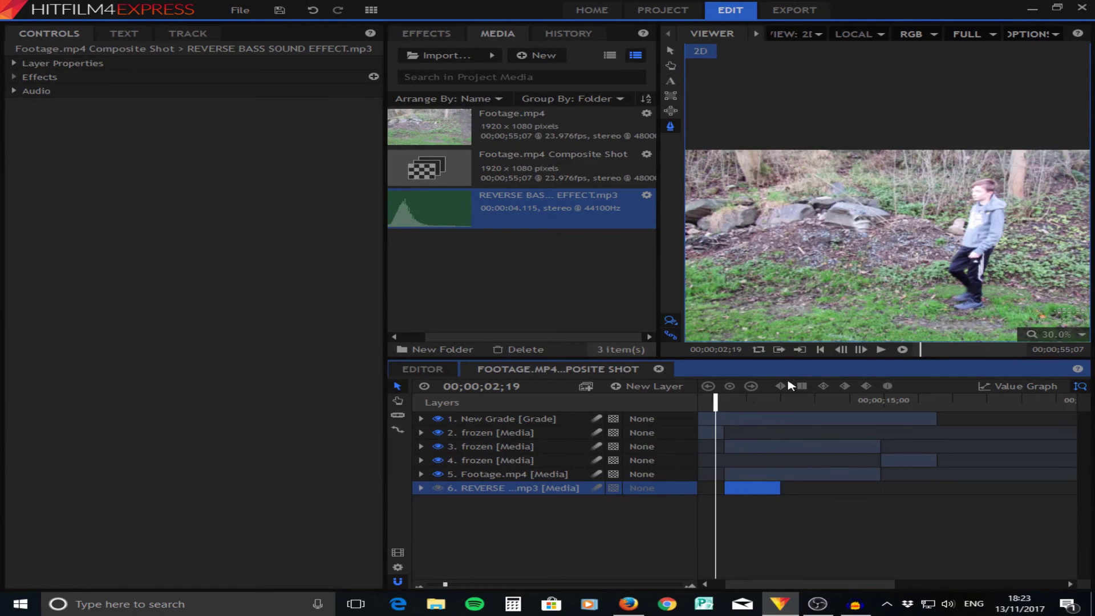
drag(740, 486, 714, 495)
drag(725, 406, 698, 408)
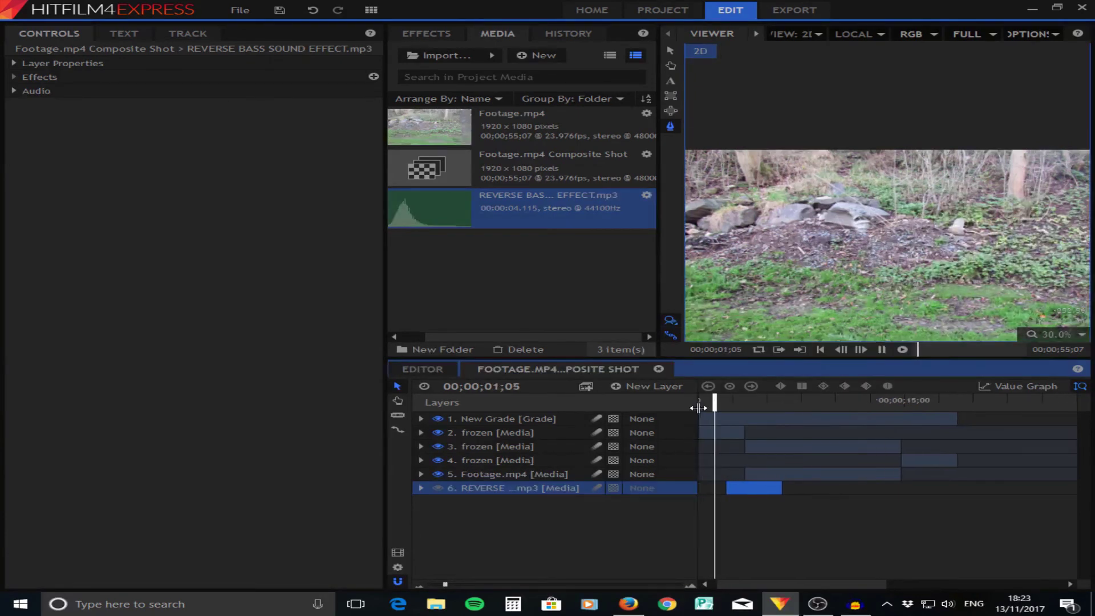
Move the bass clip about half a second earlier after playback, then duplicate the layer.
scroll(816, 414, up, 5)
key(space)
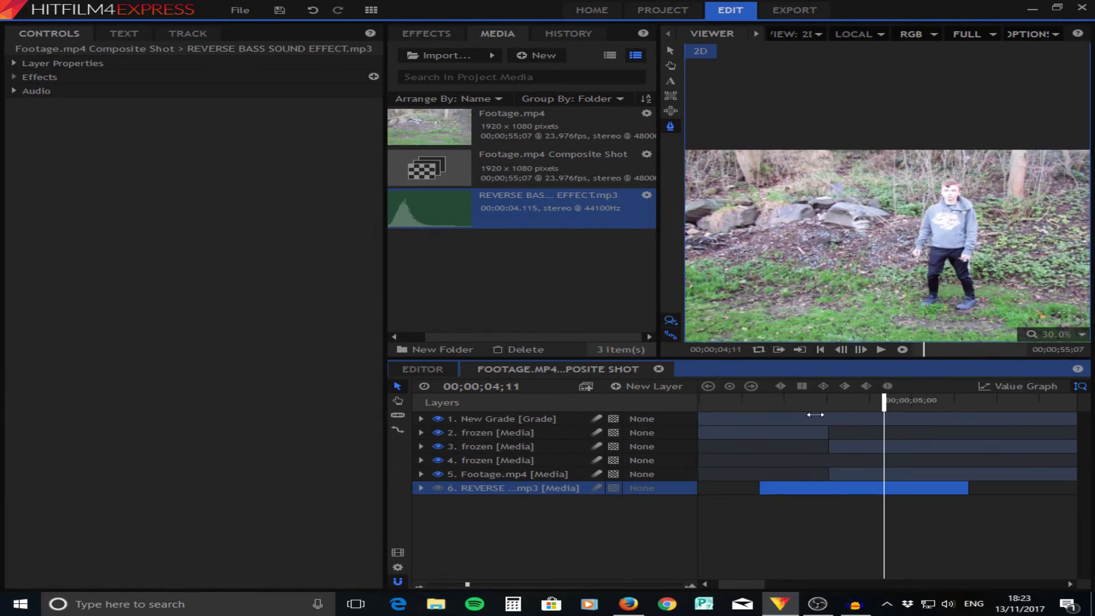
drag(824, 491, 789, 495)
drag(819, 401, 966, 443)
scroll(660, 447, down, 4)
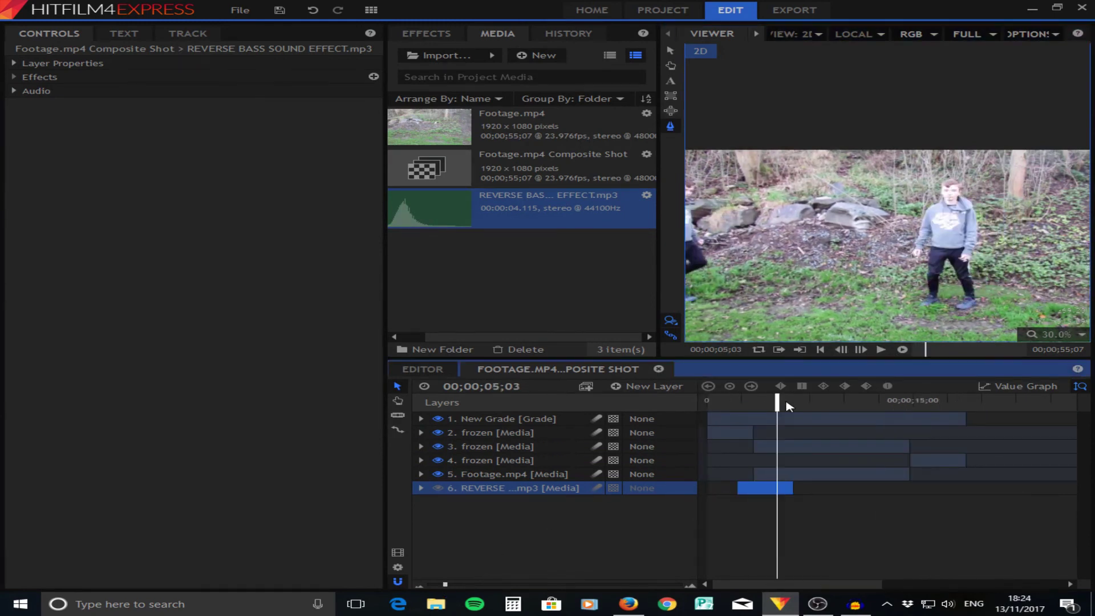
key(ctrl+d)
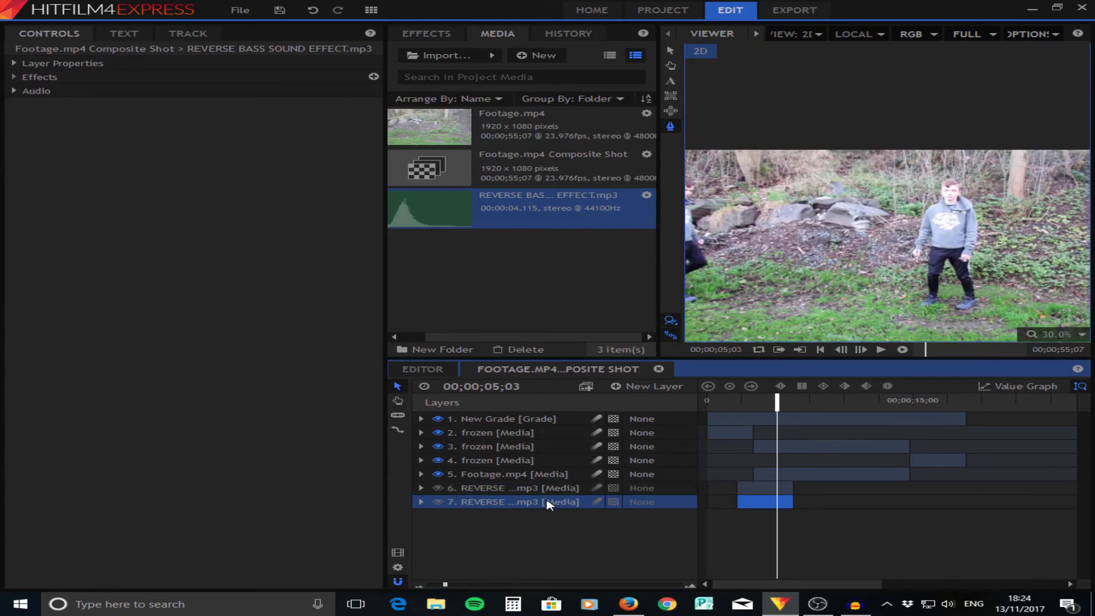
Slide layer 7's duplicate bass clip later, to just before the third frozen clip.
drag(756, 507, 913, 506)
drag(778, 407, 707, 405)
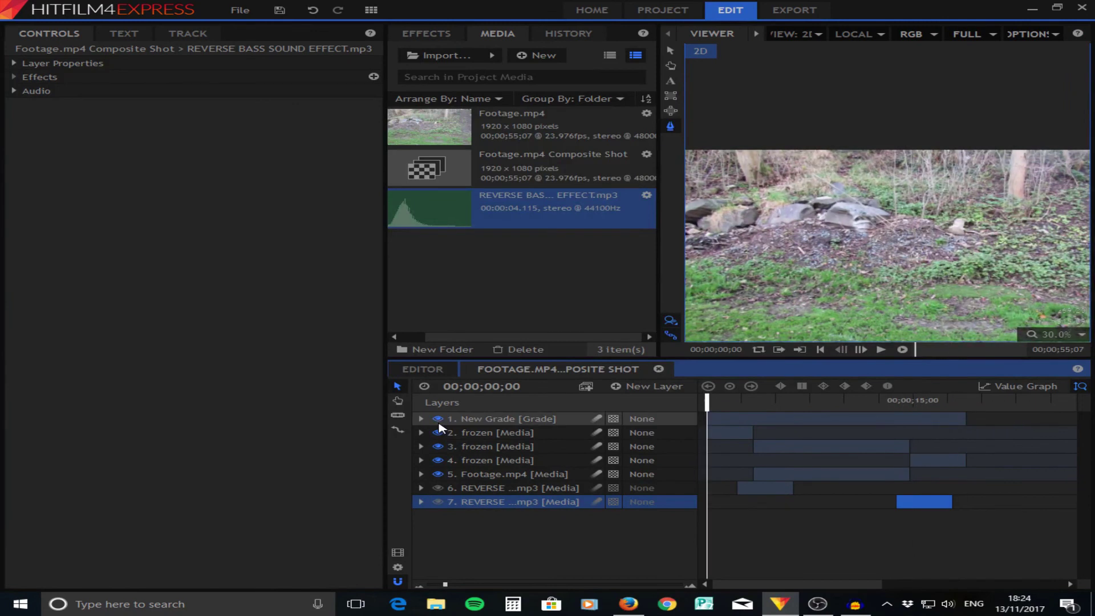